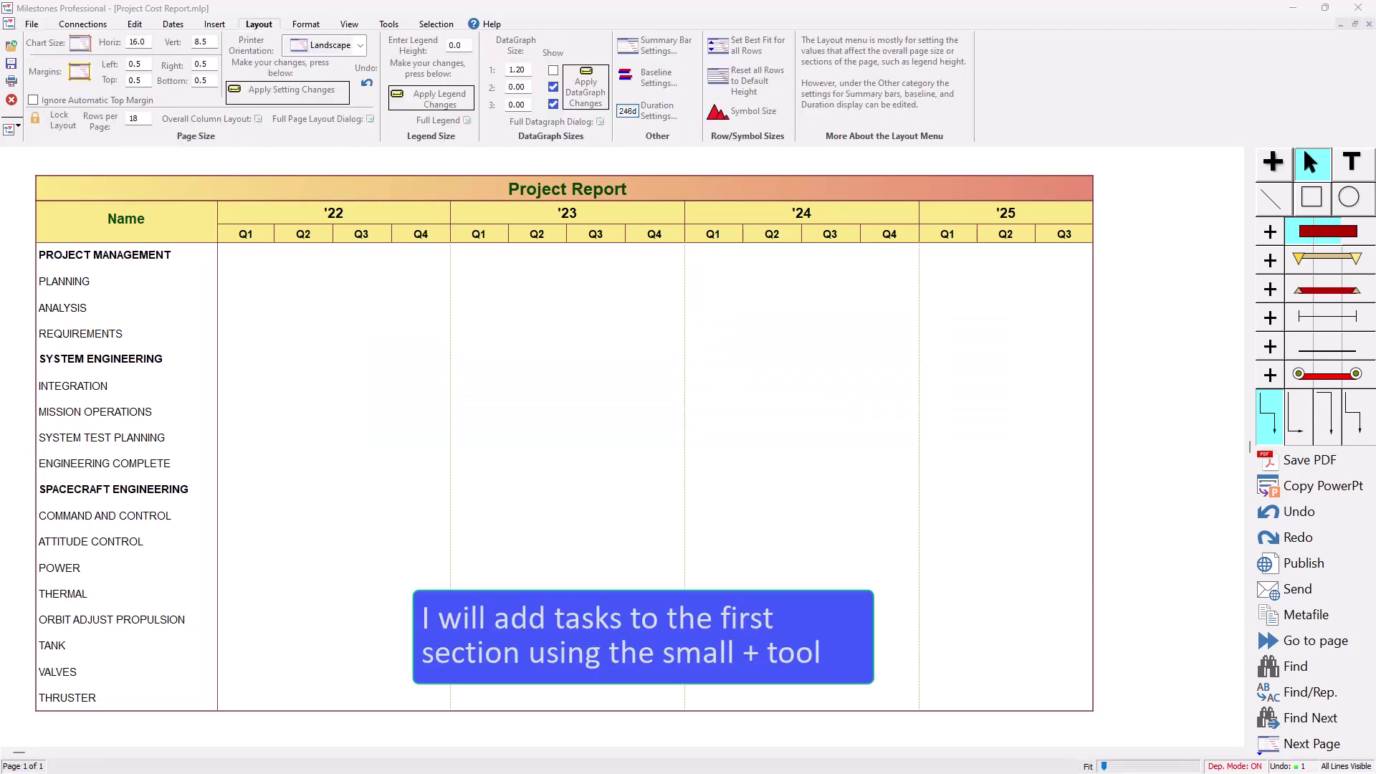
- With the Add Bar tool, draw the PLANNING task bar out to Q3 '22
{"action": "left_click", "coordinate": [1273, 264]}
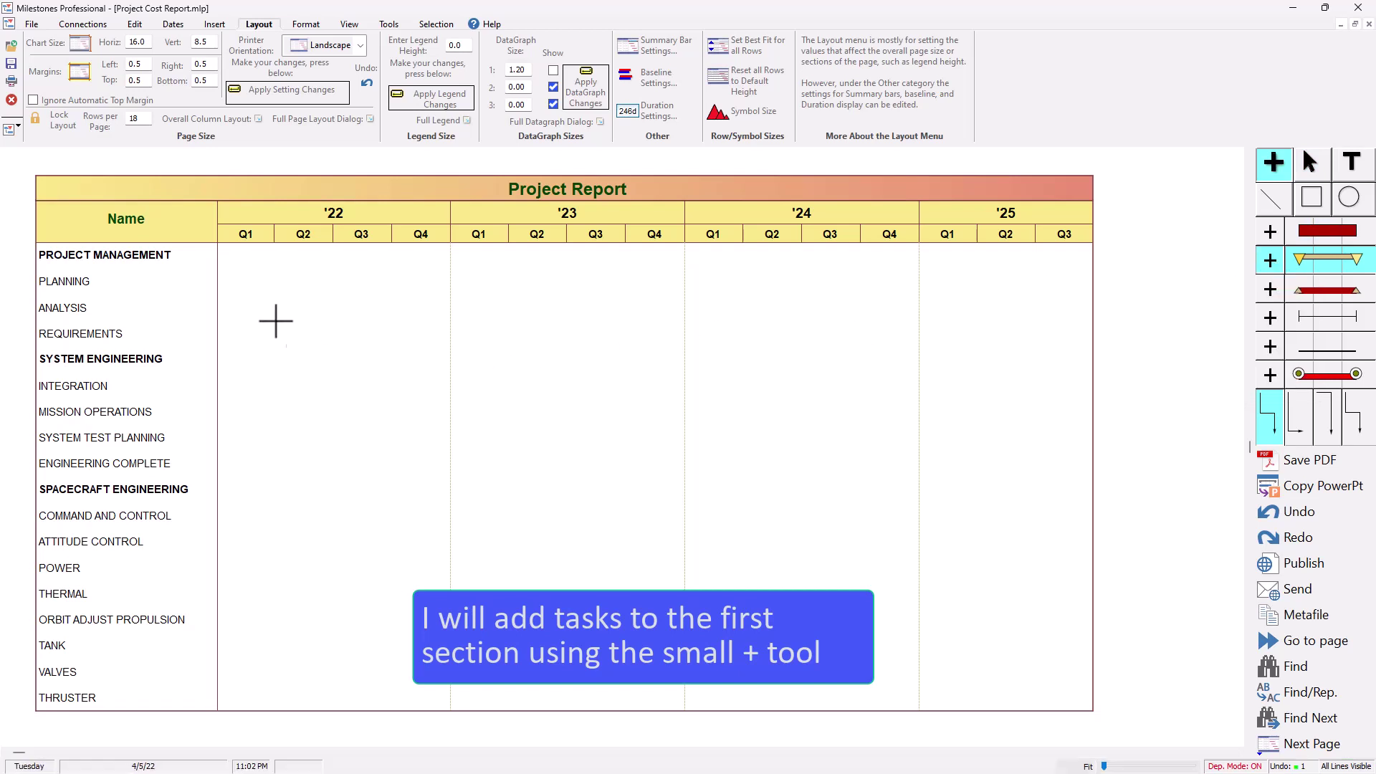
{"action": "left_click", "coordinate": [257, 283]}
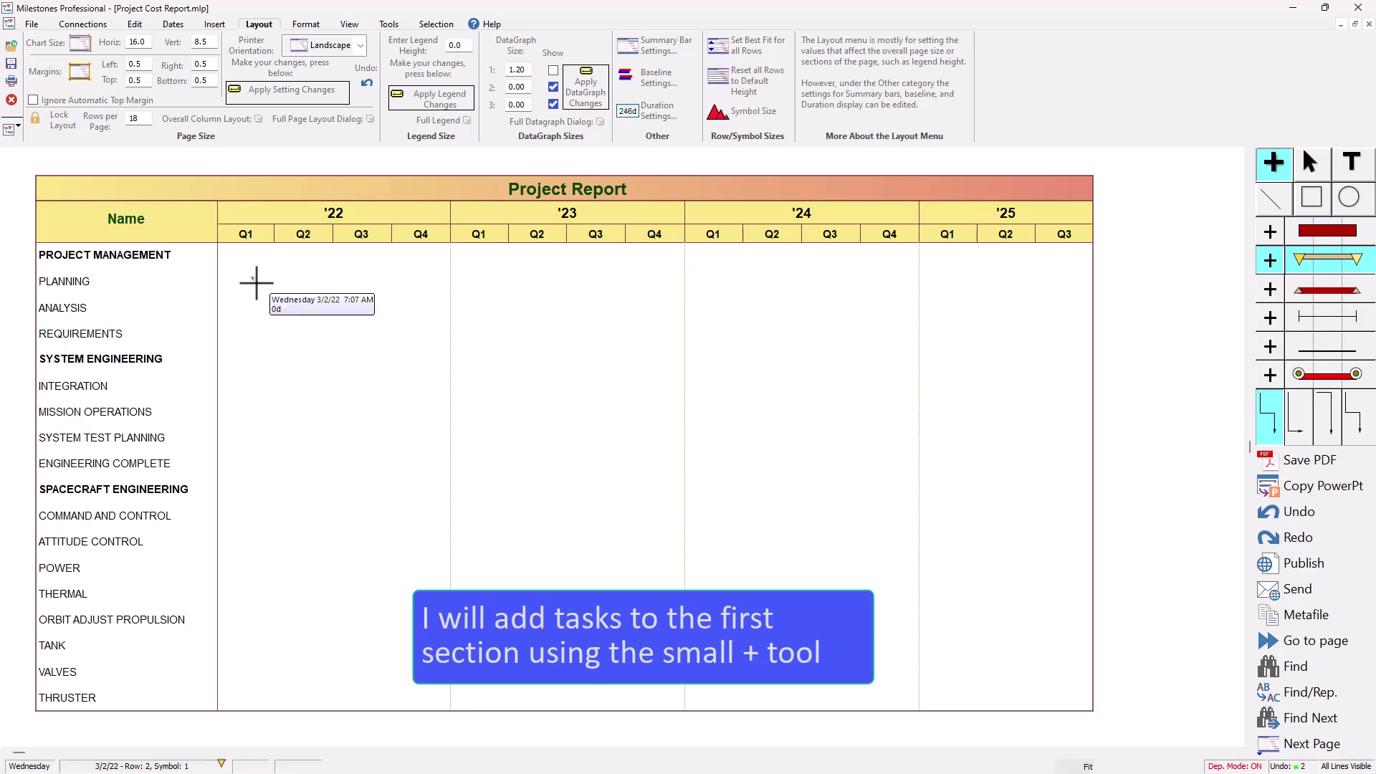
{"action": "left_click_drag", "start_coordinate": [257, 283], "coordinate": [453, 333]}
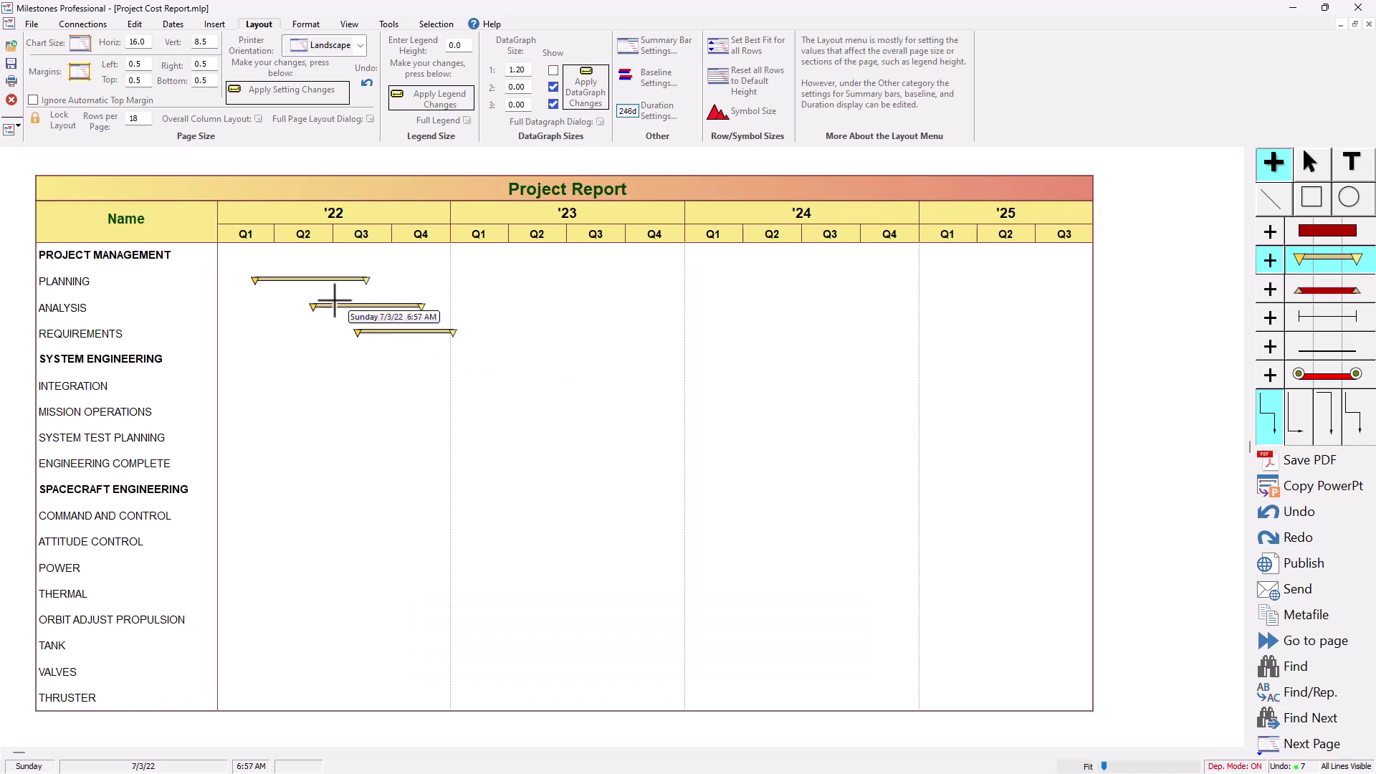
- Return to the Arrow tool and indent PLANNING to outline level 2
{"action": "left_click", "coordinate": [1310, 163]}
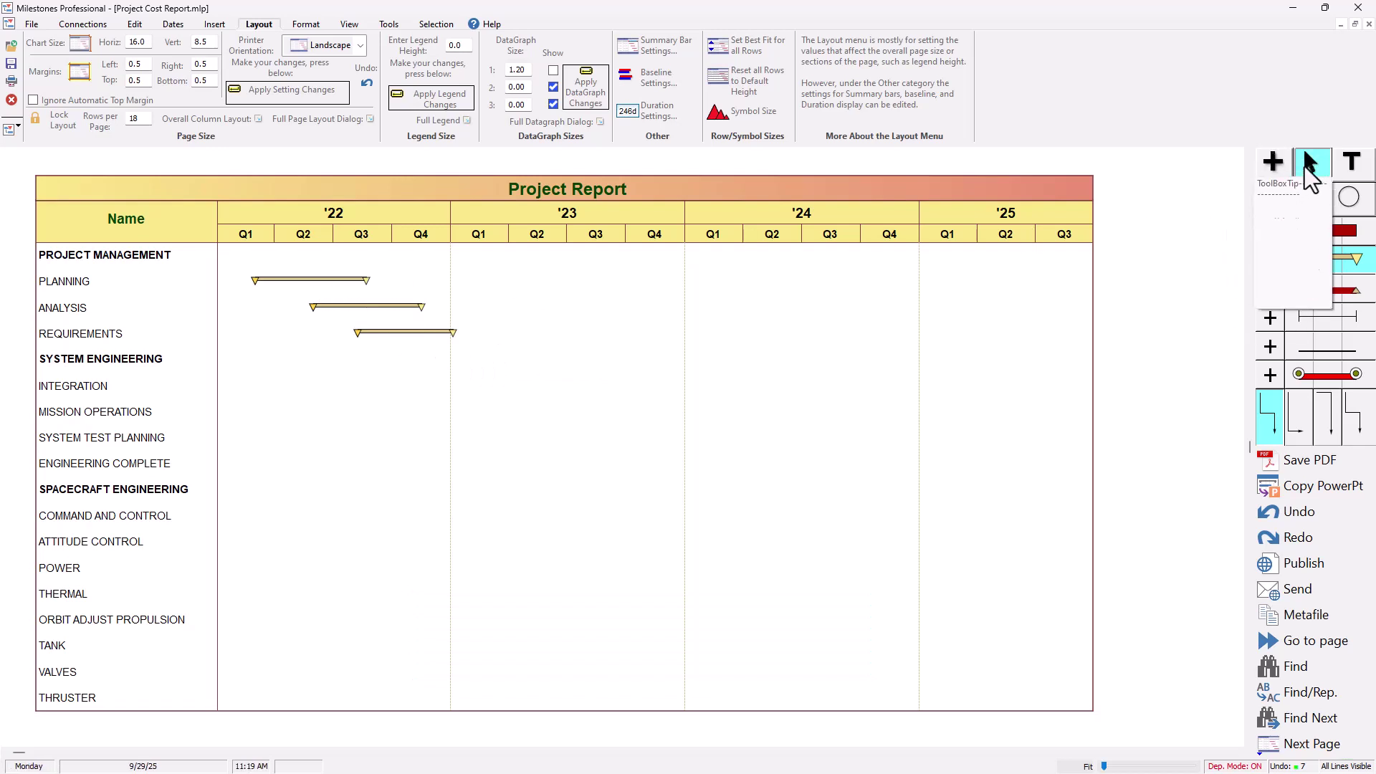
{"action": "left_click", "coordinate": [98, 285]}
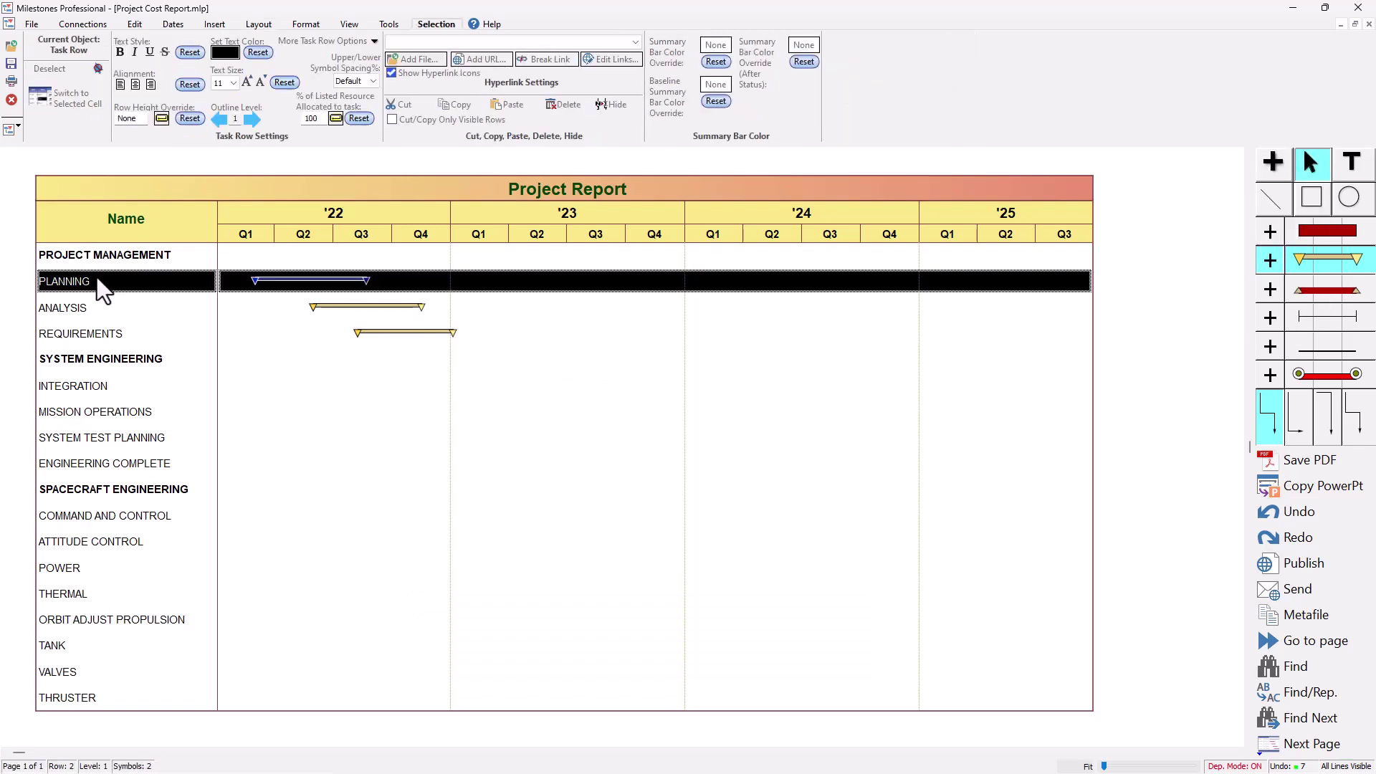
{"action": "left_click", "coordinate": [111, 309]}
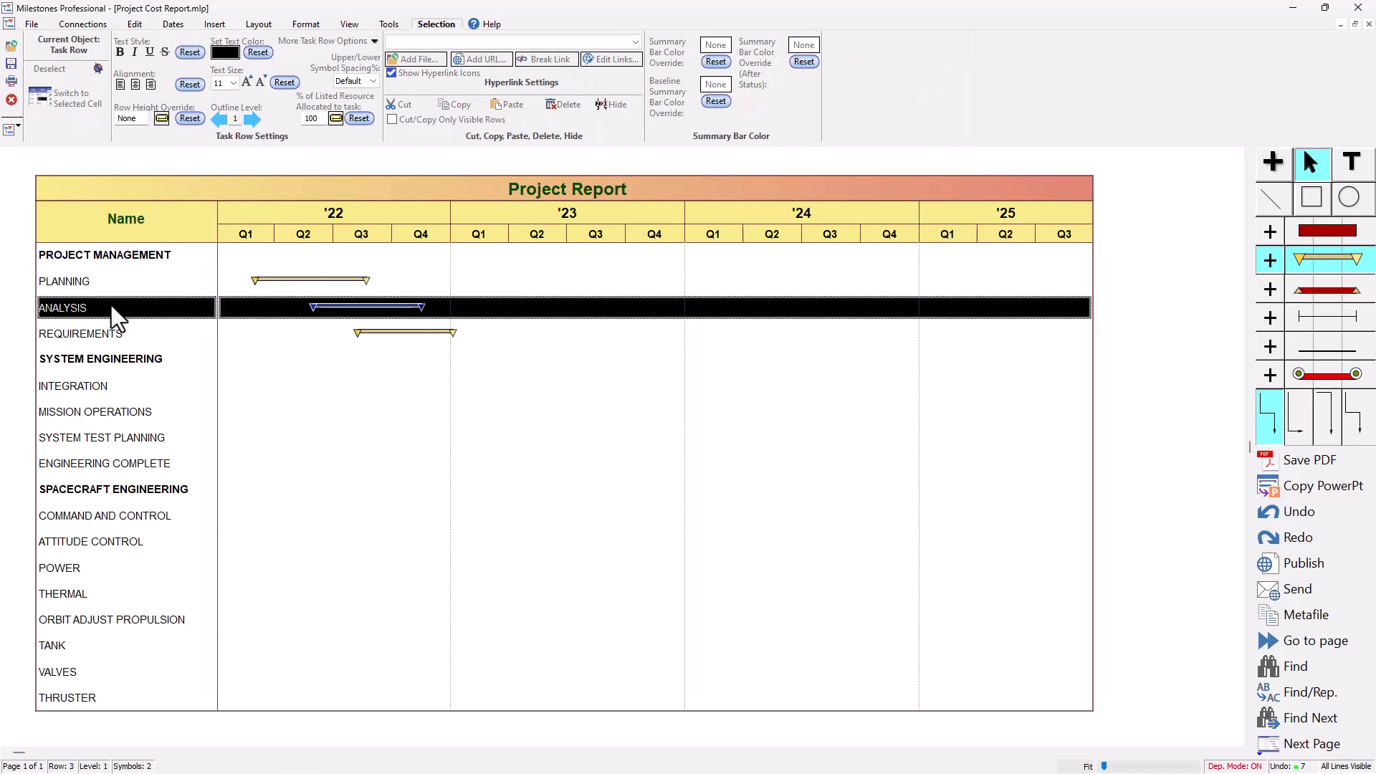
{"action": "left_click", "coordinate": [123, 333]}
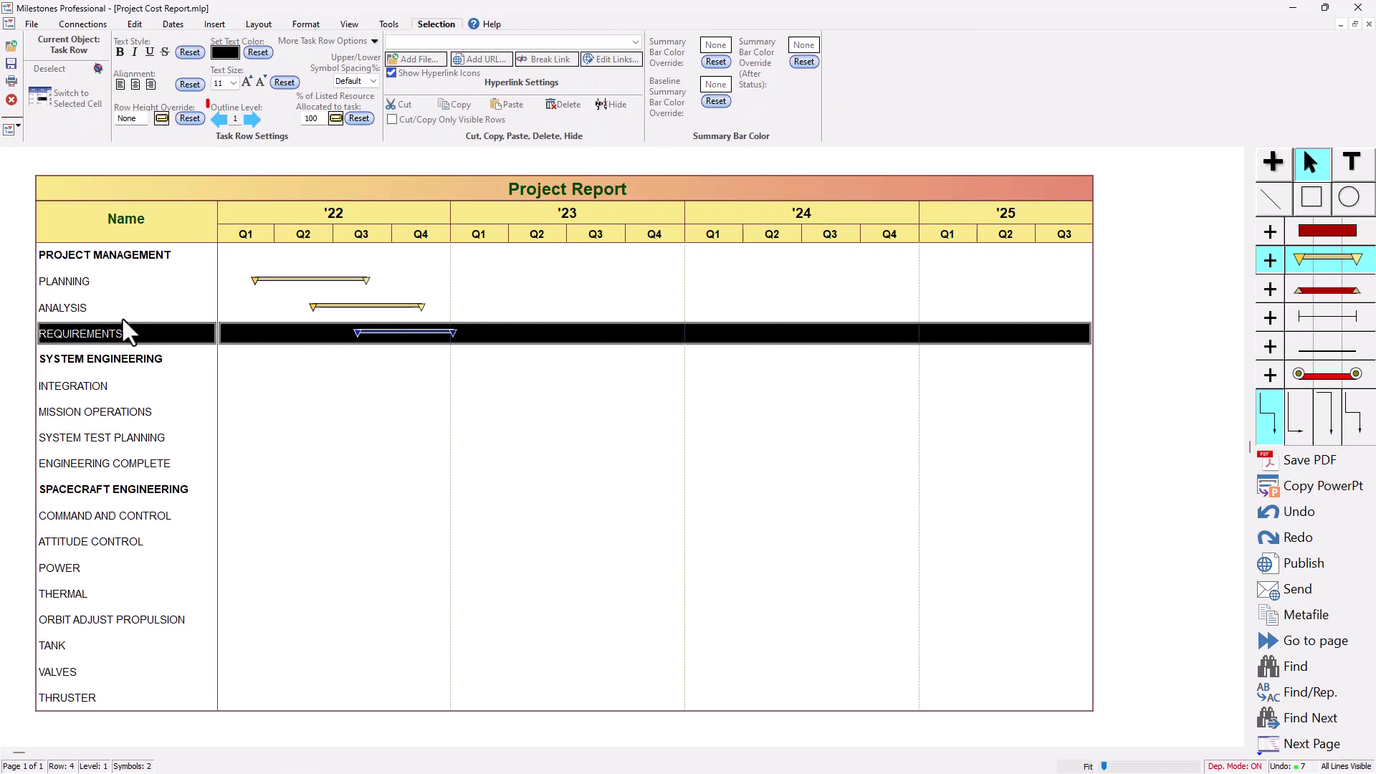
{"action": "left_click", "coordinate": [136, 255]}
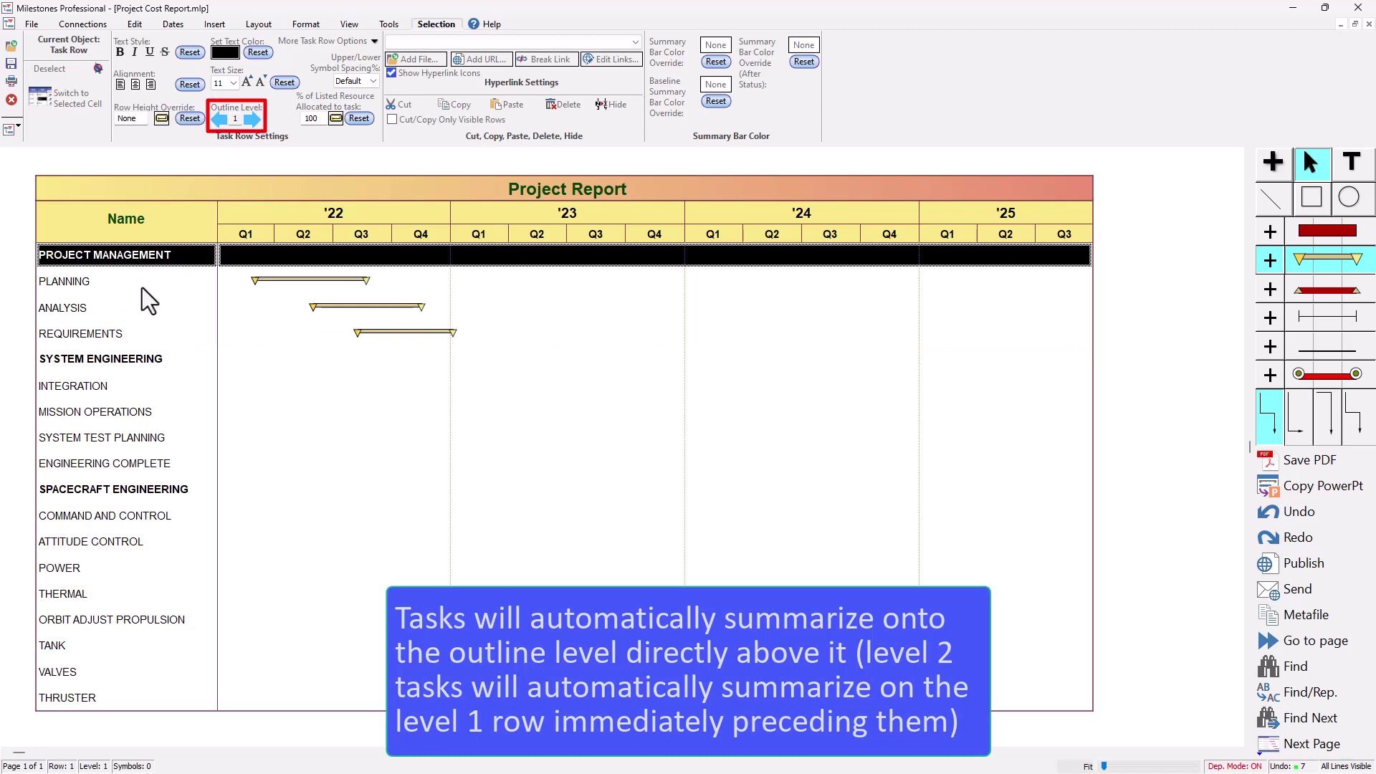
{"action": "left_click", "coordinate": [137, 285]}
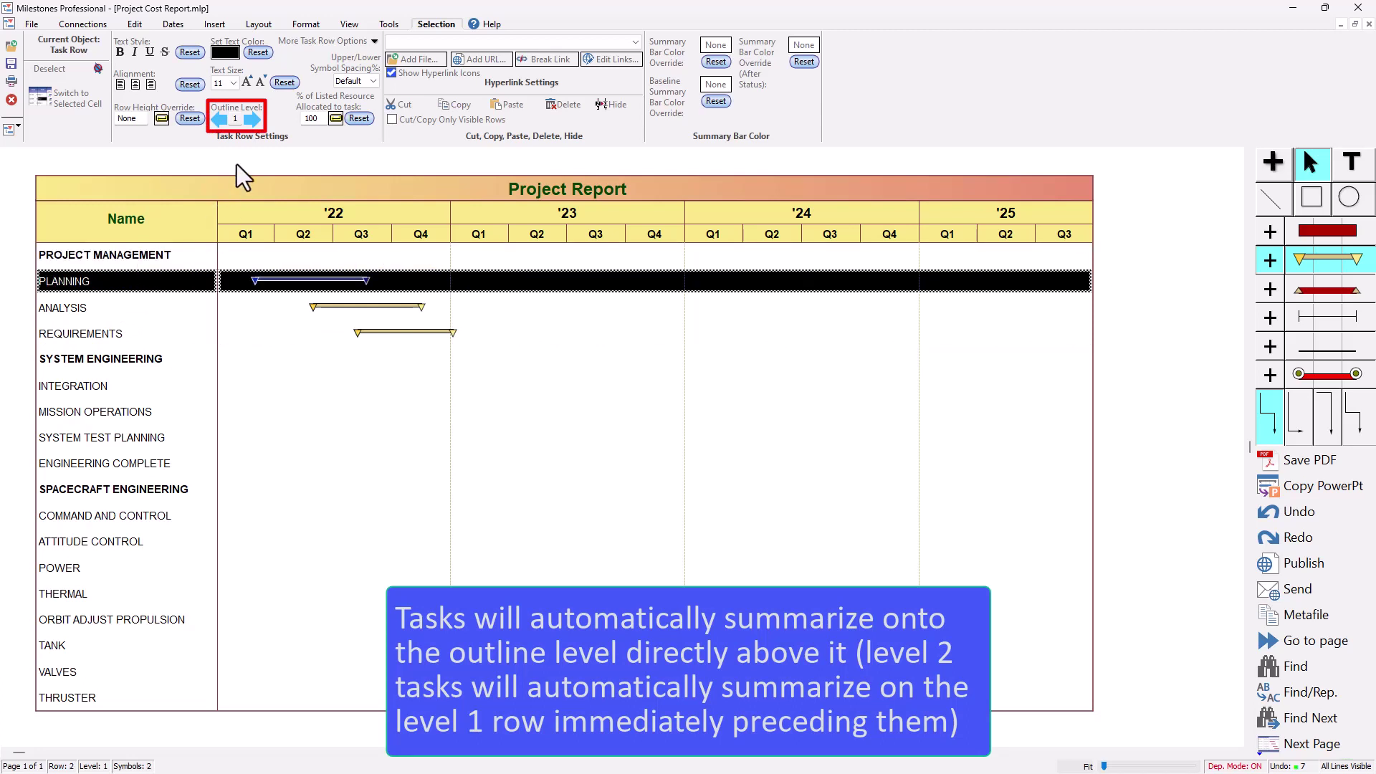
{"action": "left_click", "coordinate": [253, 119]}
- Indent ANALYSIS and REQUIREMENTS to outline level 2, then reselect the PROJECT MANAGEMENT row
{"action": "left_click", "coordinate": [163, 307]}
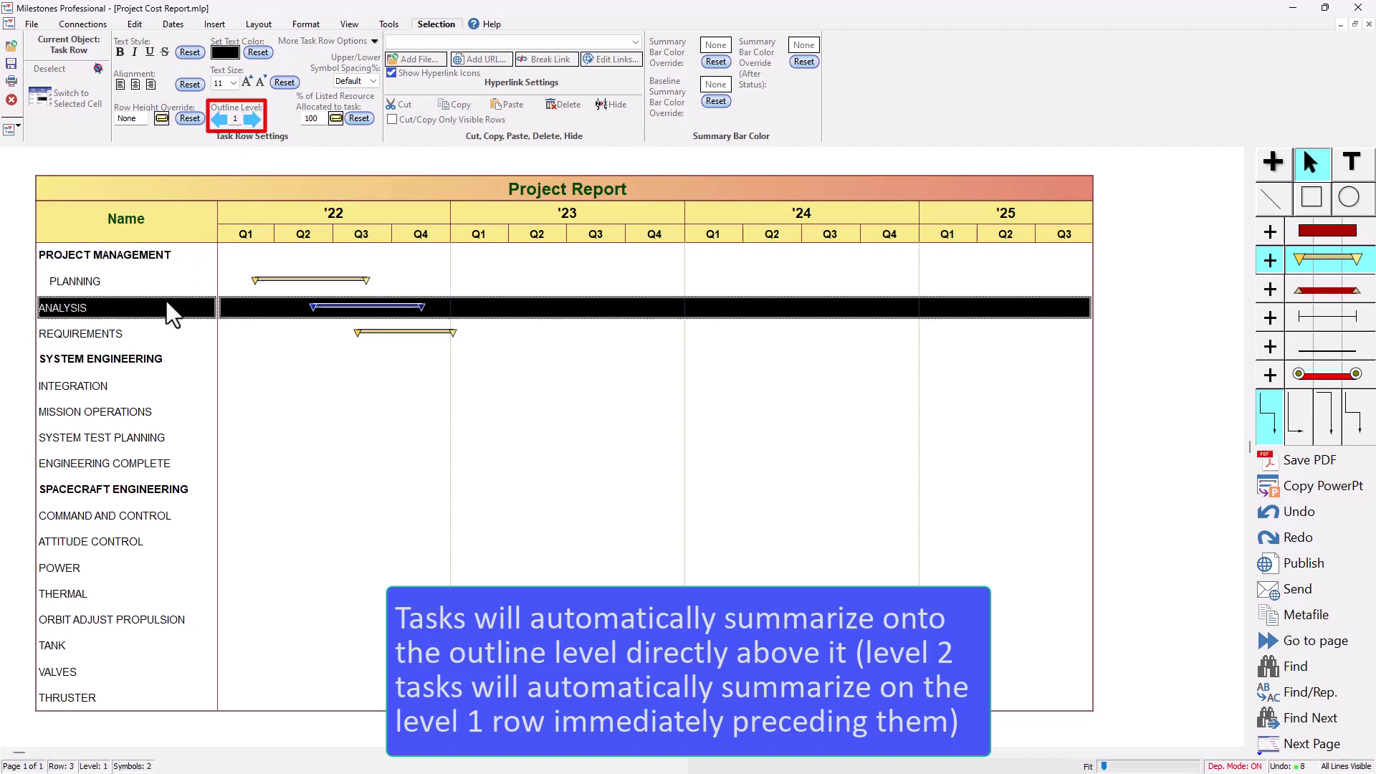
{"action": "left_click", "coordinate": [252, 119]}
{"action": "left_click", "coordinate": [136, 332]}
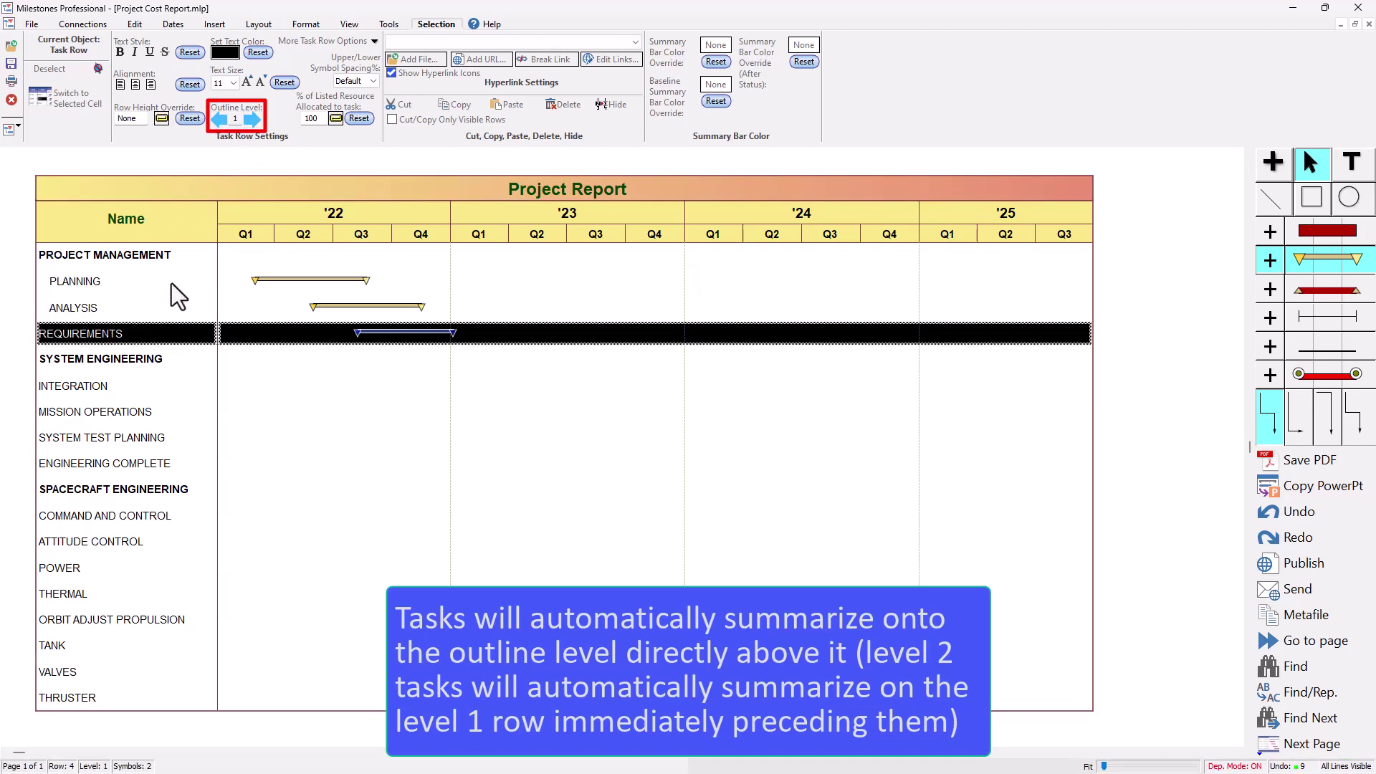
{"action": "left_click", "coordinate": [253, 118]}
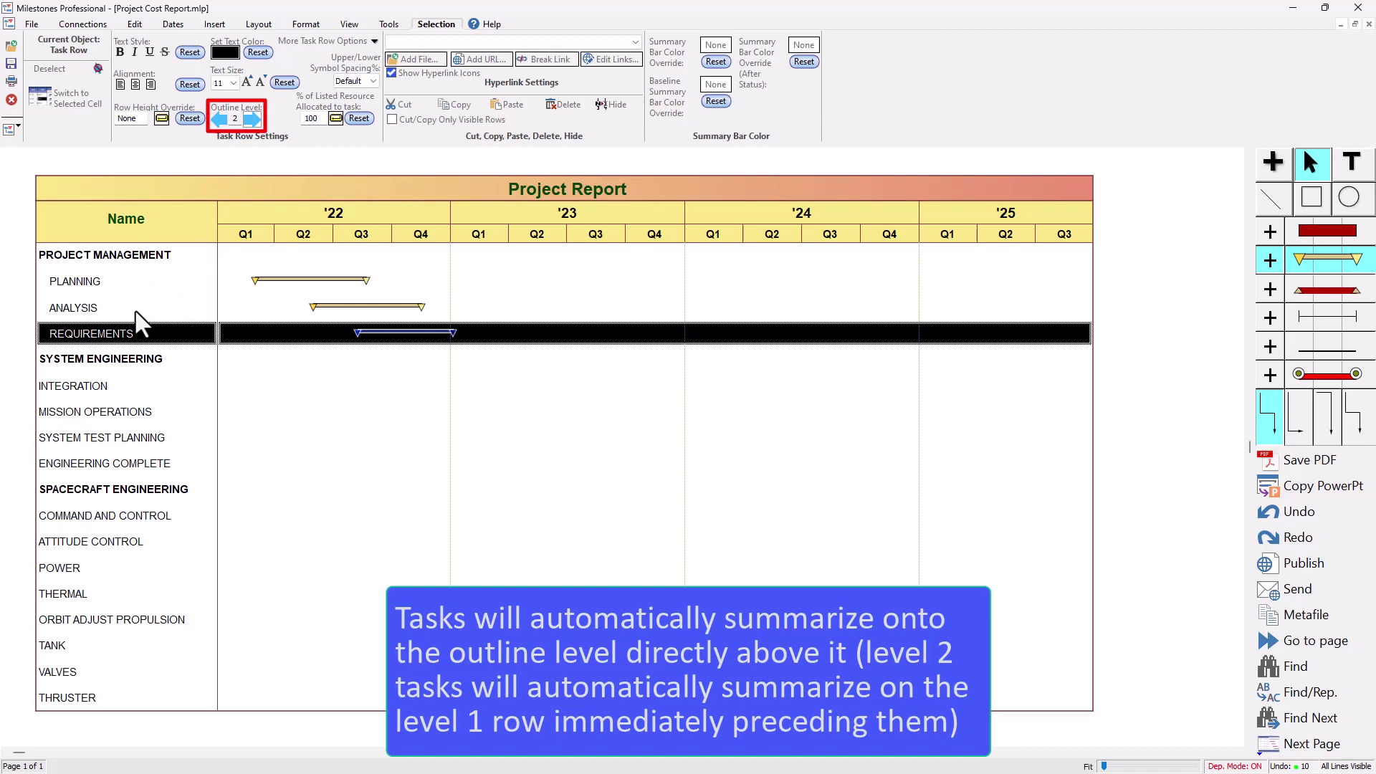
{"action": "left_click", "coordinate": [164, 260]}
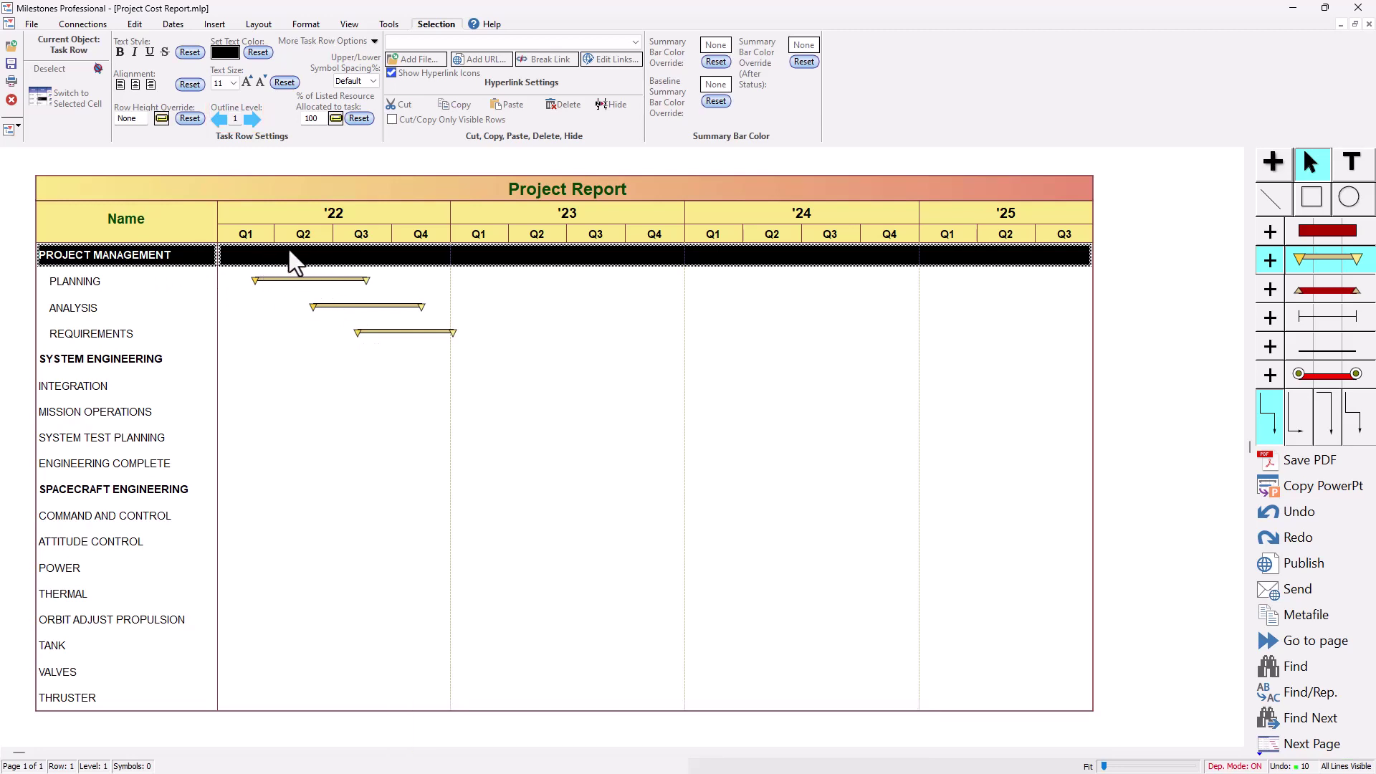
{"action": "double_click", "coordinate": [294, 262]}
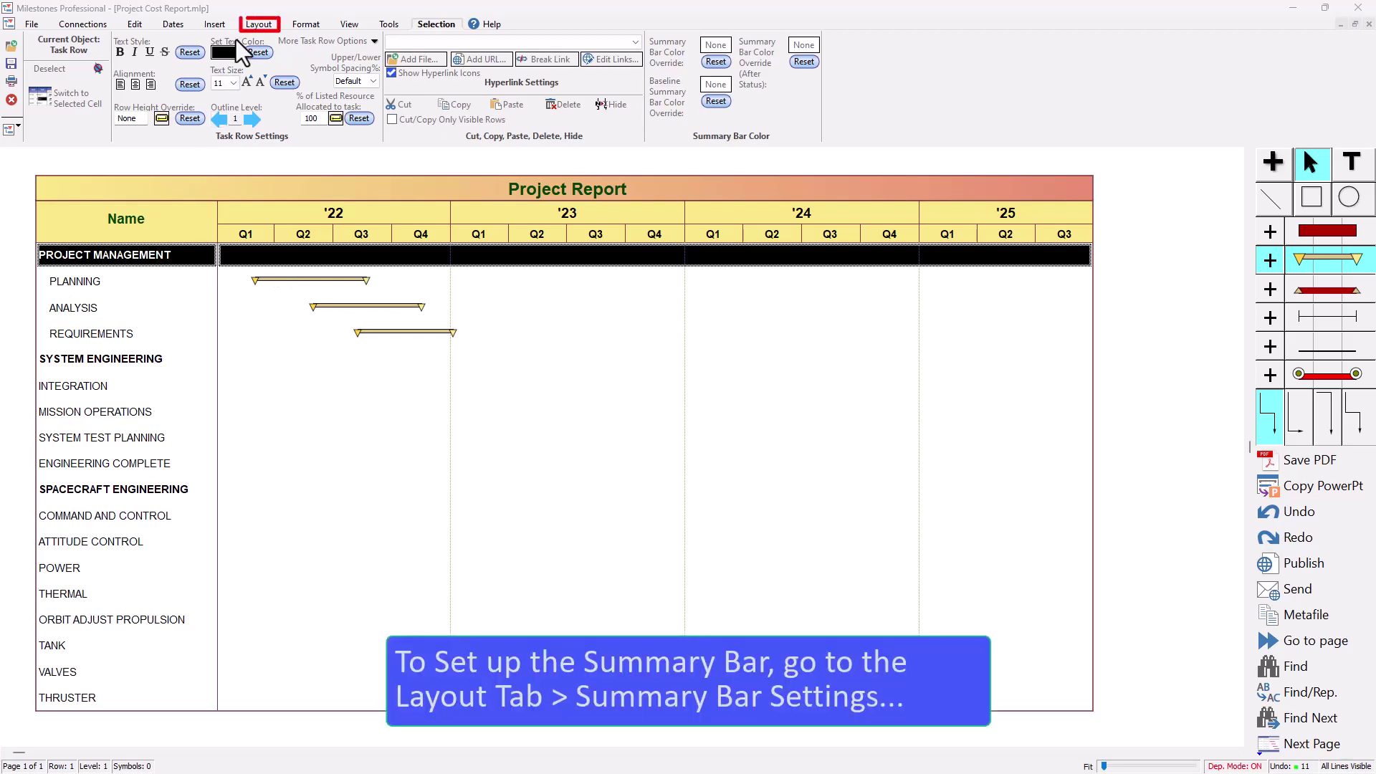
- In Summary Bar Settings, set When to Draw to Always and keep the red bar style
{"action": "left_click", "coordinate": [264, 30]}
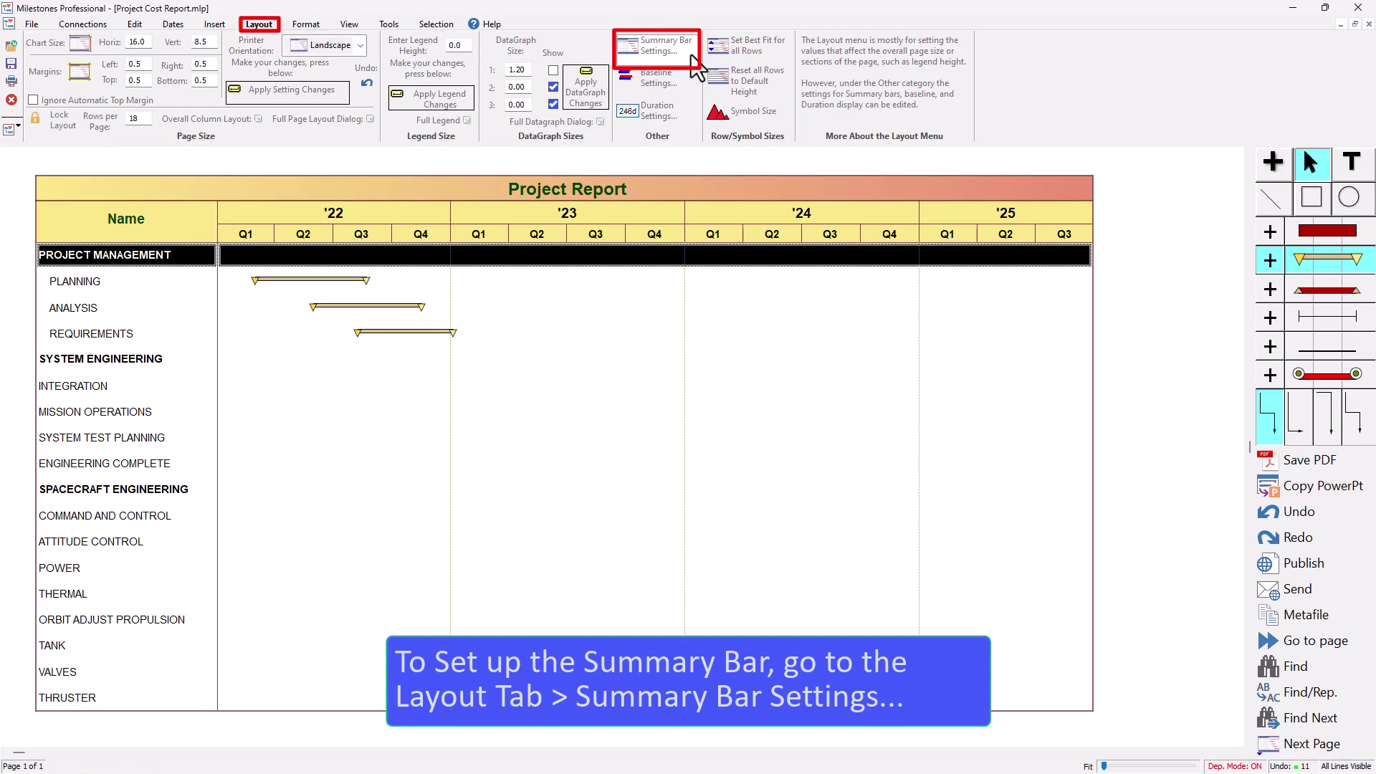
{"action": "left_click", "coordinate": [658, 47]}
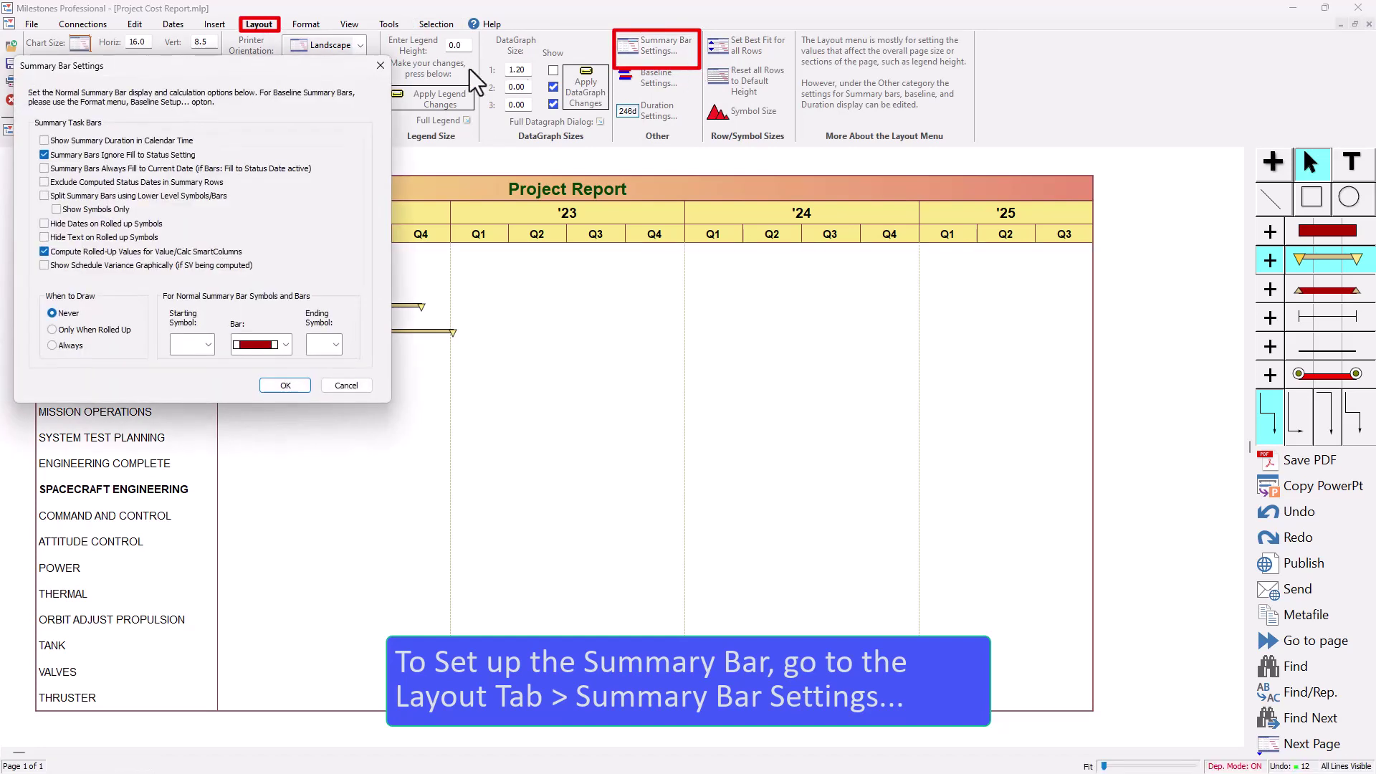
{"action": "left_click_drag", "start_coordinate": [243, 70], "coordinate": [728, 281]}
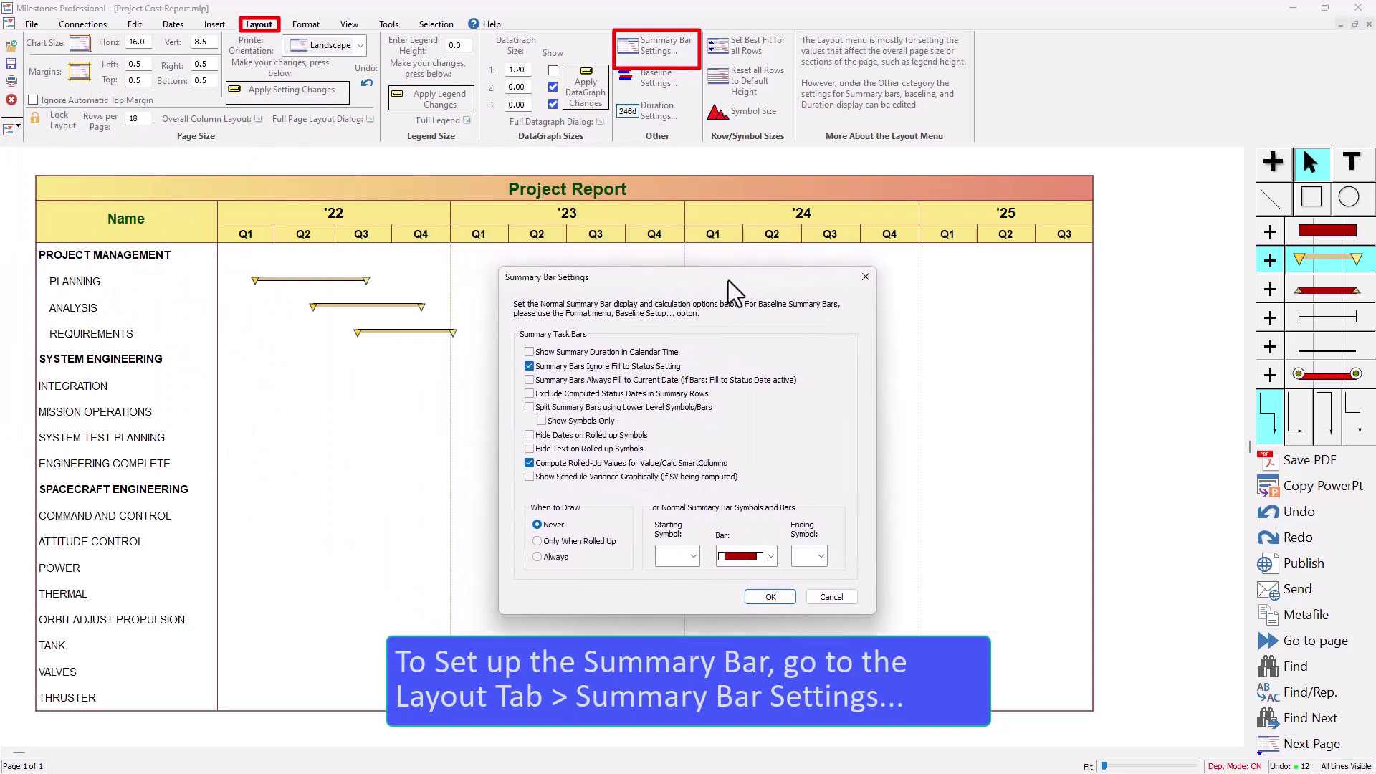
{"action": "left_click", "coordinate": [538, 557]}
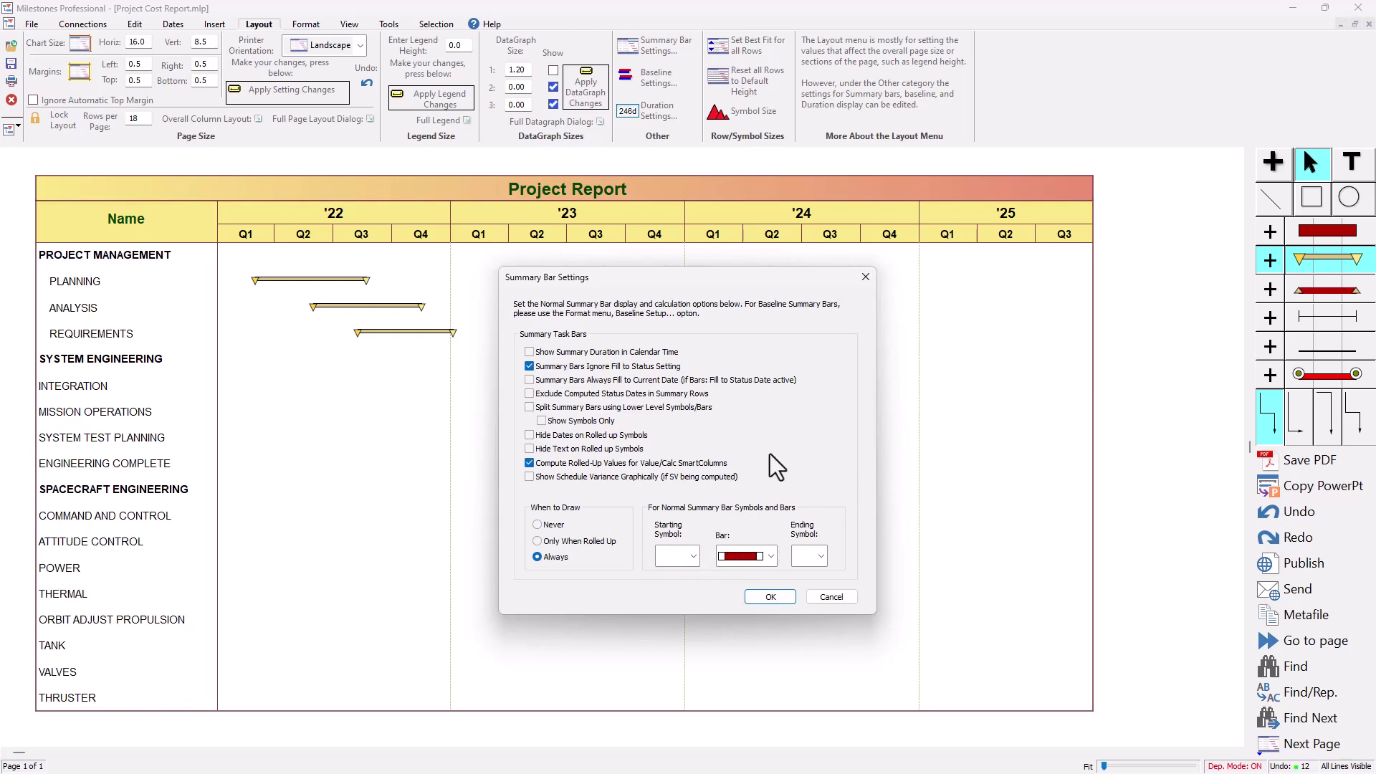
{"action": "left_click", "coordinate": [700, 557]}
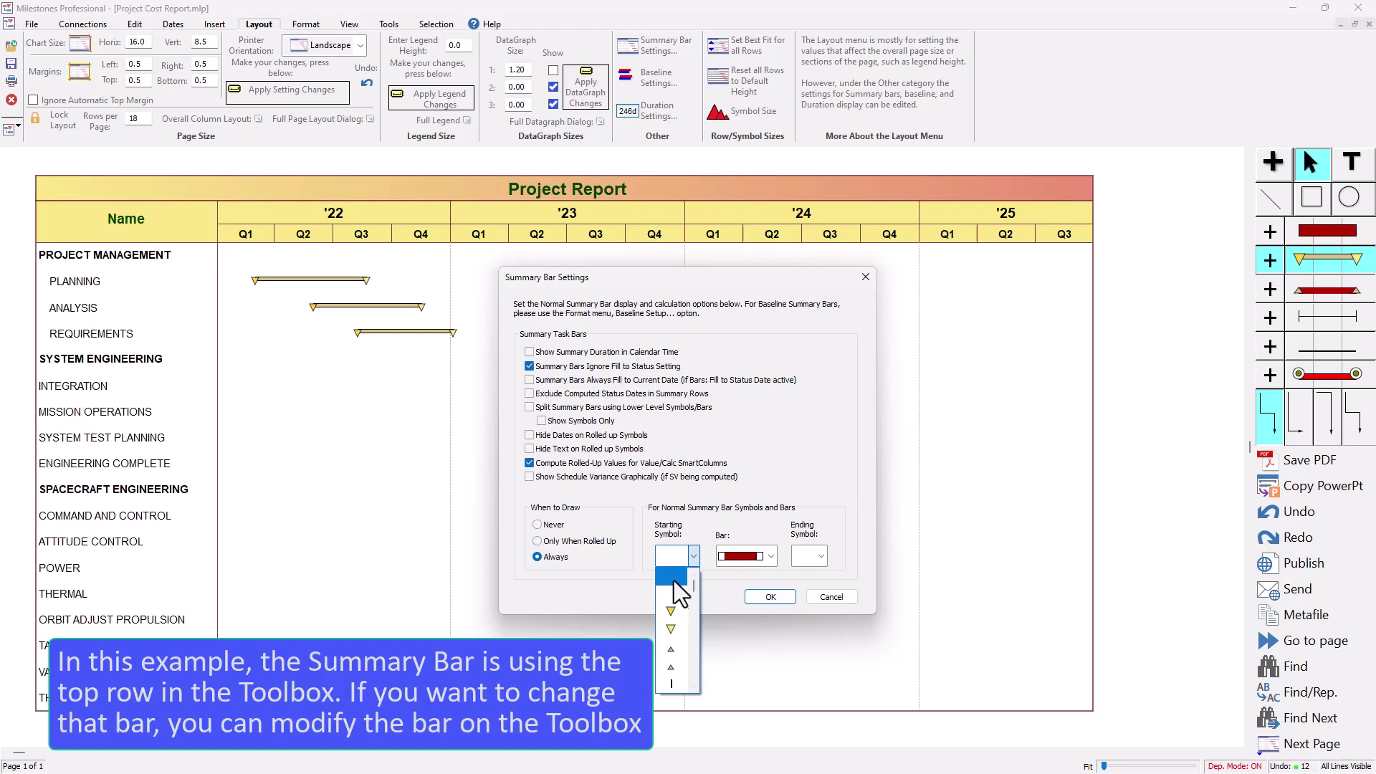
{"action": "left_click", "coordinate": [822, 556]}
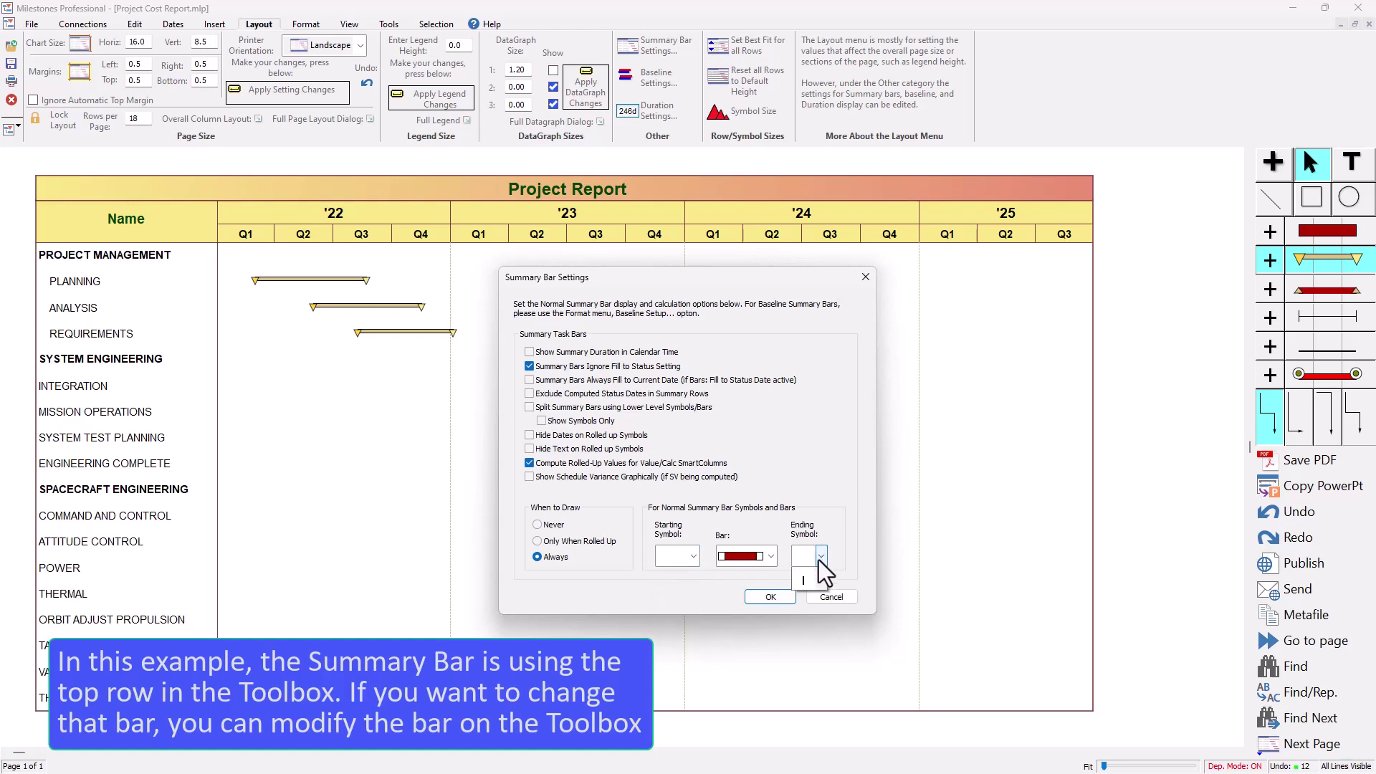
{"action": "left_click", "coordinate": [746, 558]}
{"action": "left_click", "coordinate": [755, 556]}
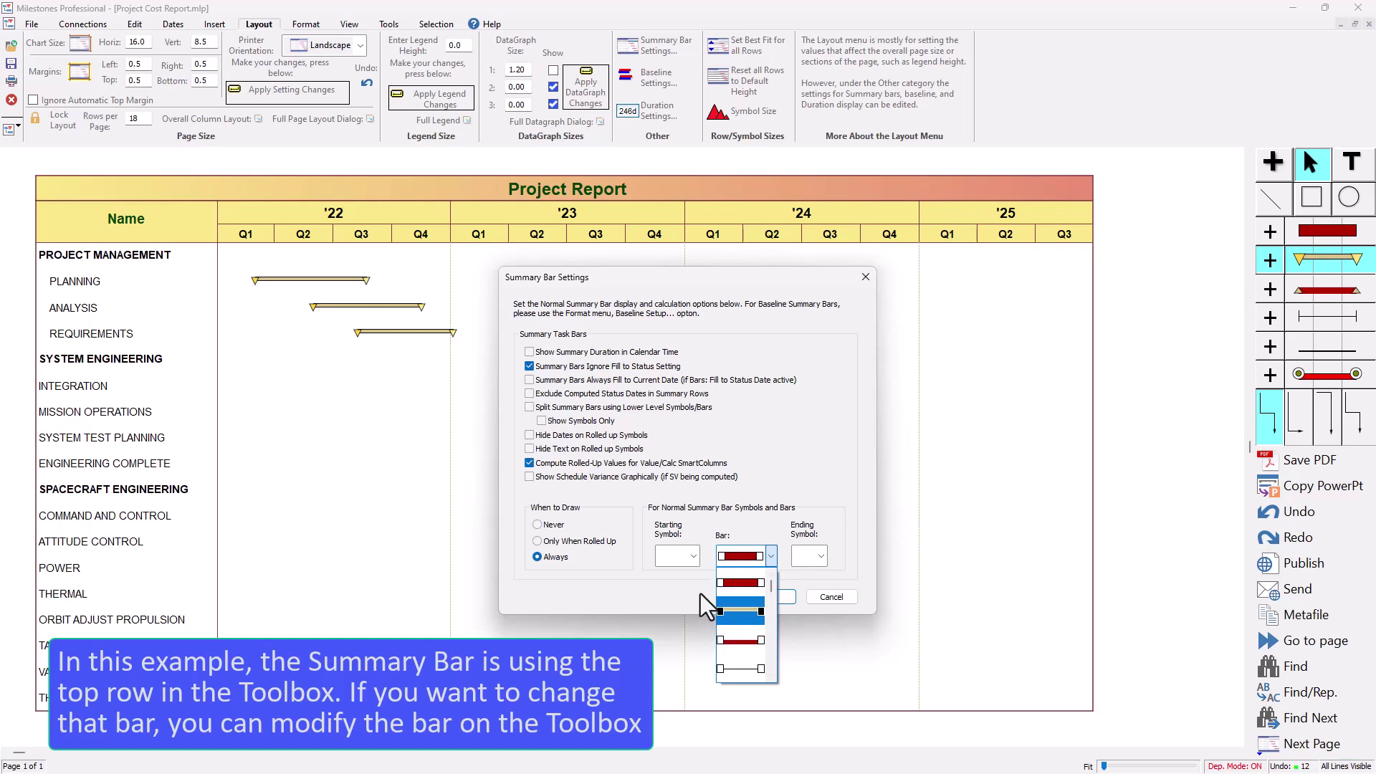
{"action": "left_click", "coordinate": [745, 578]}
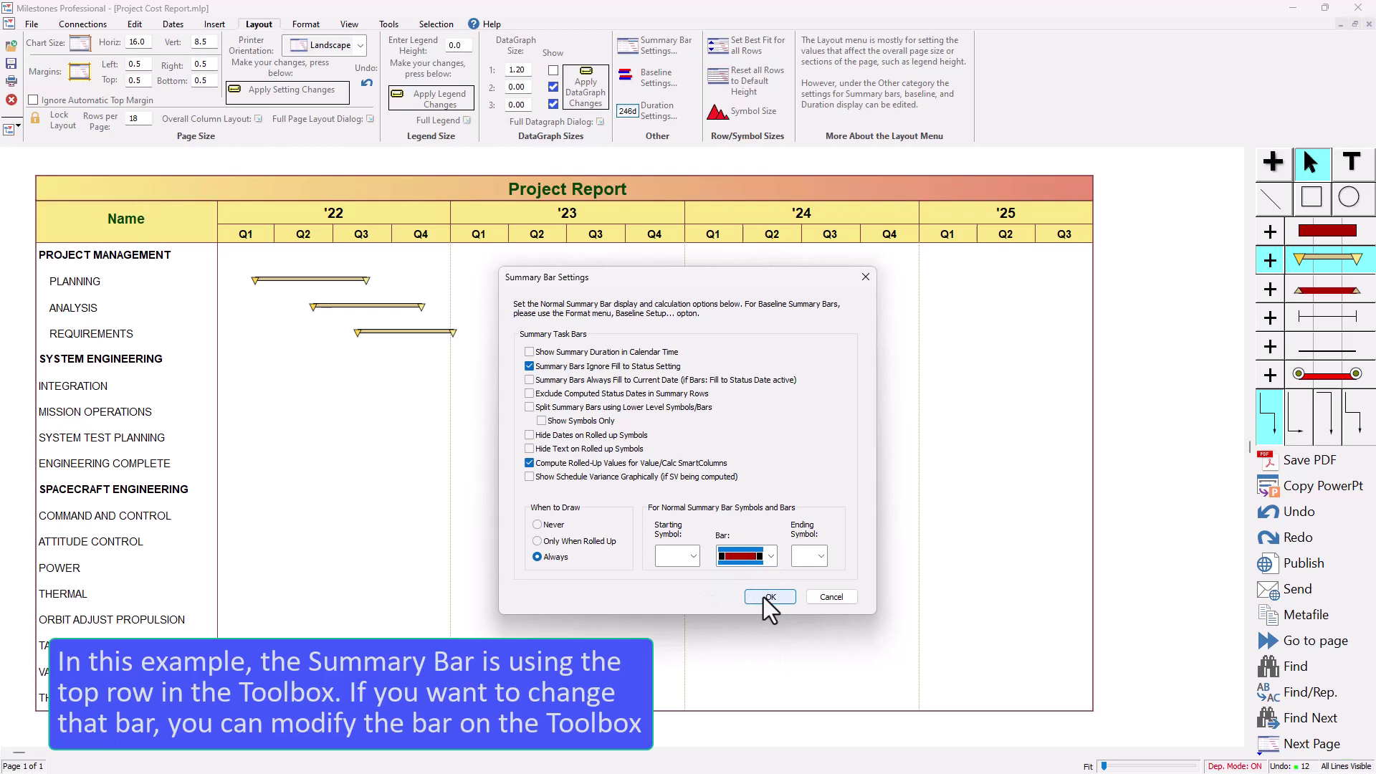
{"action": "left_click", "coordinate": [765, 596]}
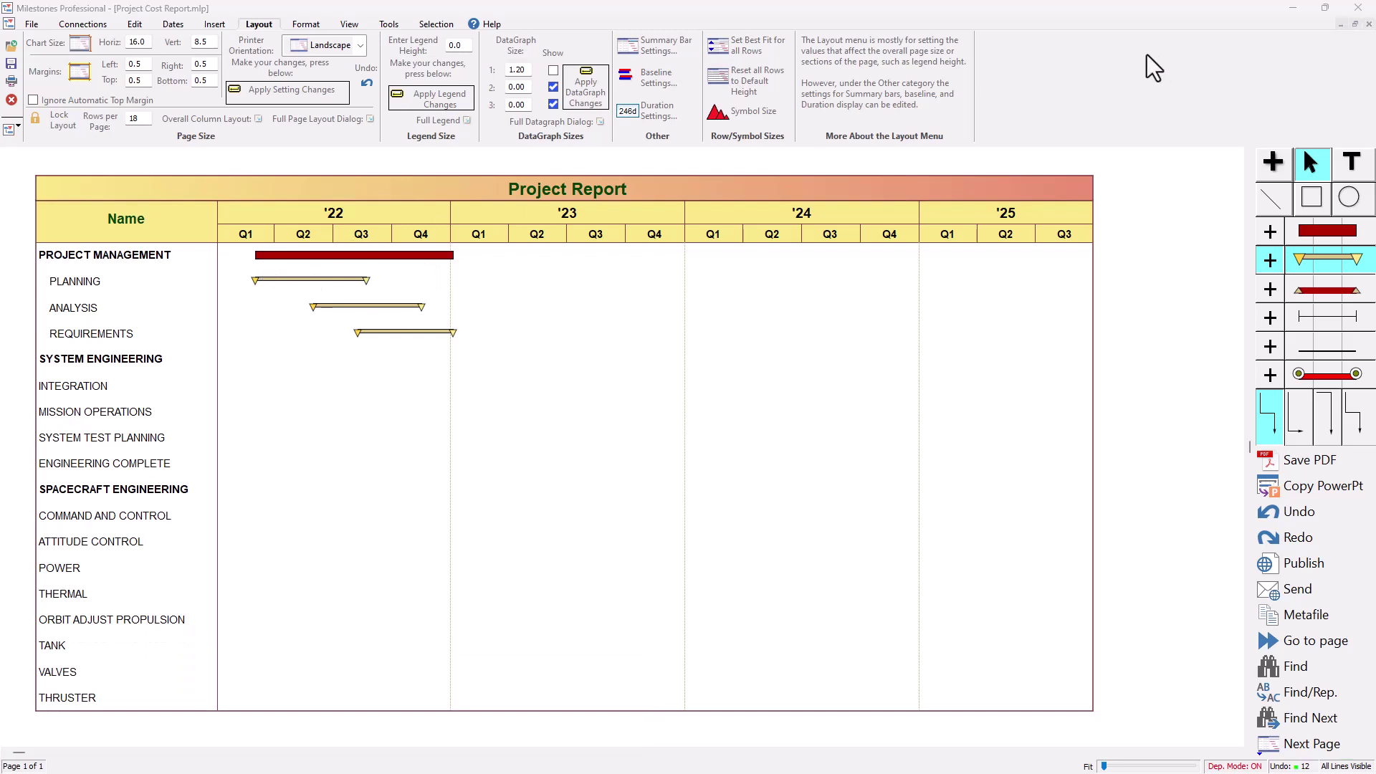
- Indent INTEGRATION through ENGINEERING COMPLETE to outline level 2
{"action": "left_click", "coordinate": [155, 386]}
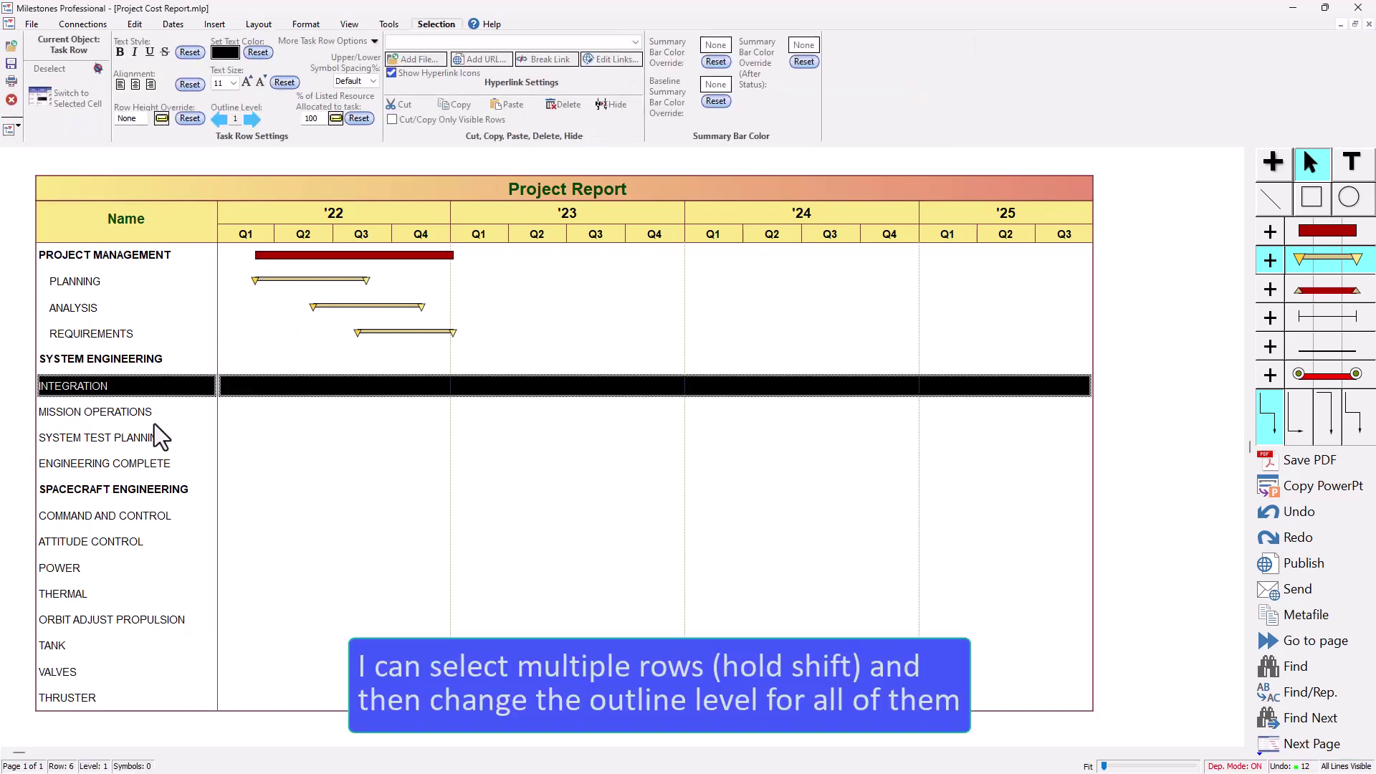
{"action": "left_click", "coordinate": [149, 463], "text": "shift"}
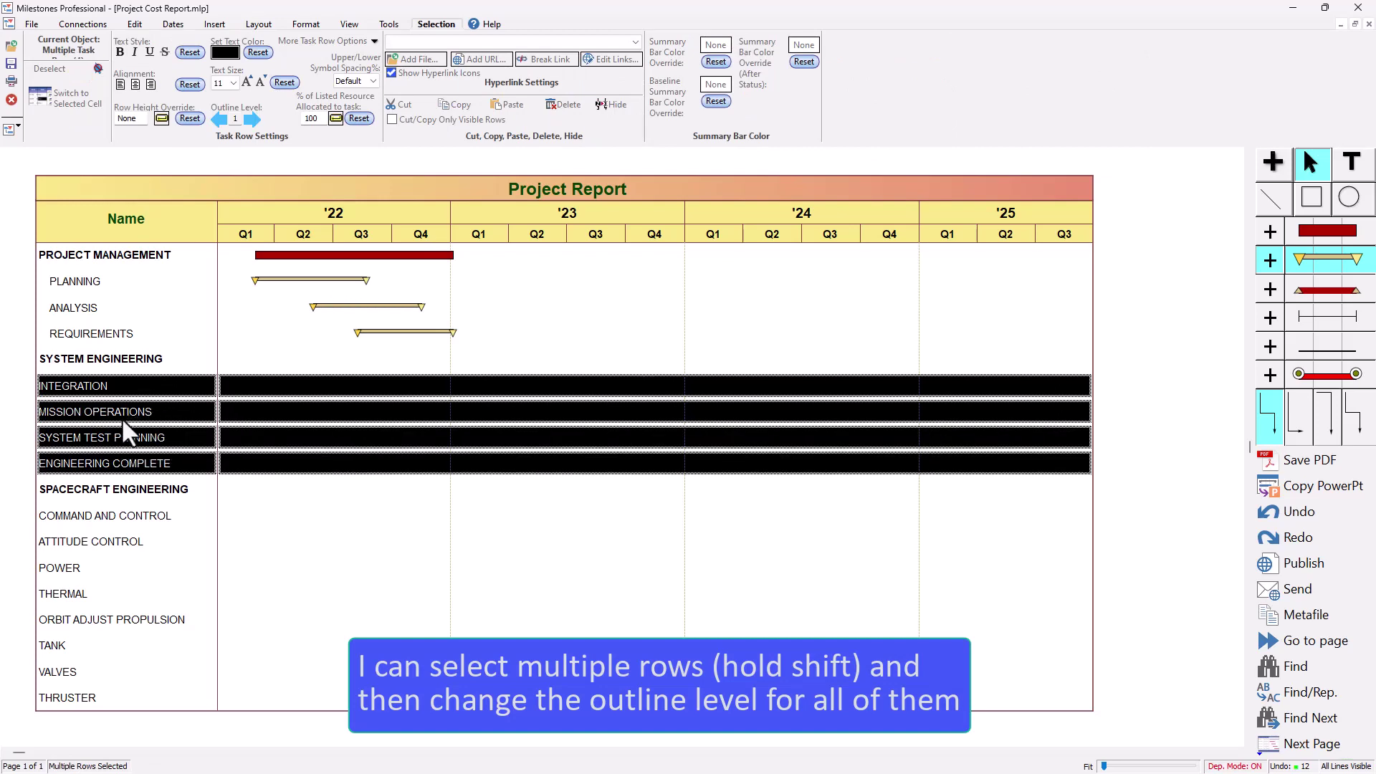
{"action": "left_click", "coordinate": [253, 119]}
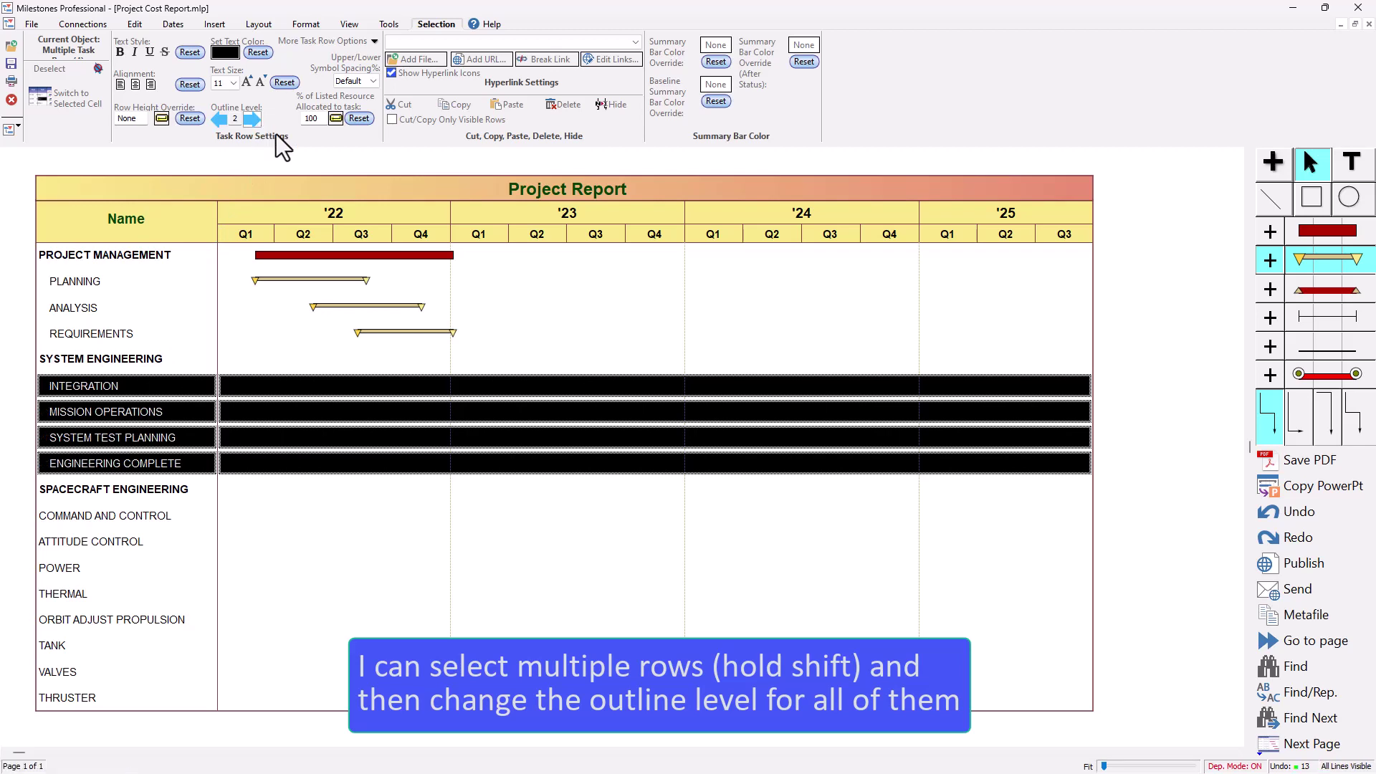
- Draw staggered task bars on the four System Engineering subtask rows
{"action": "left_click", "coordinate": [1270, 265]}
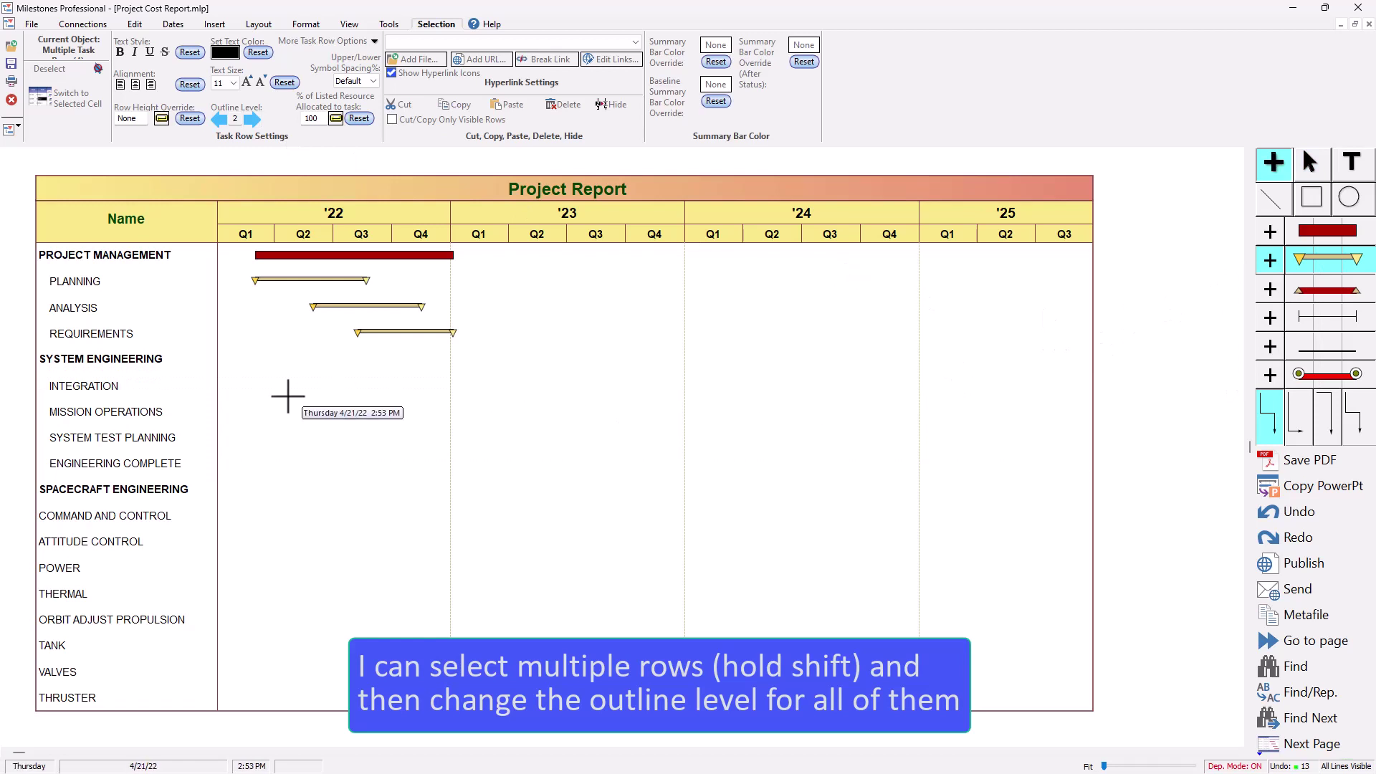
{"action": "left_click", "coordinate": [348, 385]}
{"action": "mouse_move", "coordinate": [356, 385]}
{"action": "left_mouse_down"}
{"action": "mouse_move", "coordinate": [454, 385]}
{"action": "mouse_move", "coordinate": [527, 410]}
{"action": "mouse_move", "coordinate": [631, 409]}
{"action": "mouse_move", "coordinate": [936, 462]}
{"action": "left_mouse_up"}
{"action": "left_click", "coordinate": [662, 436]}
{"action": "left_click", "coordinate": [812, 462]}
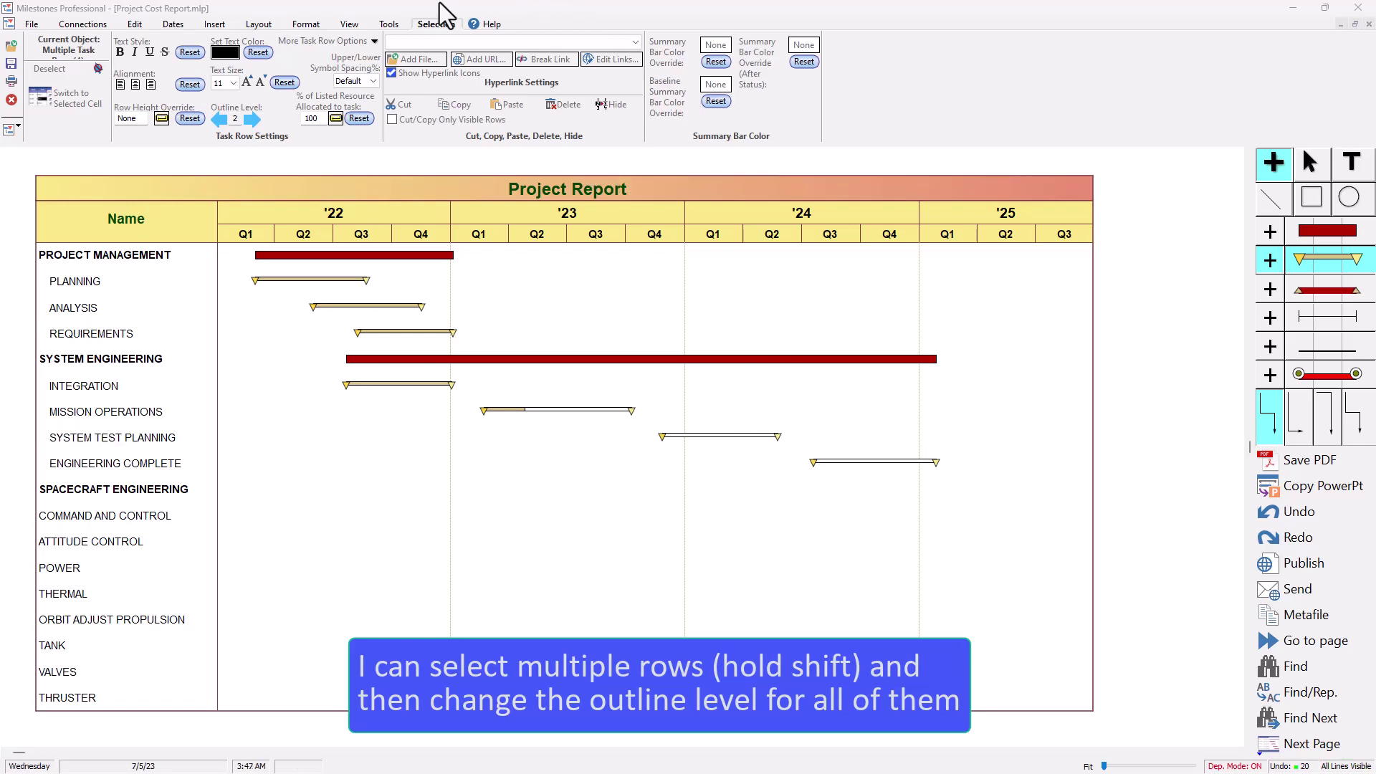
- Enable Split Summary Bars using Lower Level Symbols/Bars in Summary Bar Settings
{"action": "left_click", "coordinate": [271, 28]}
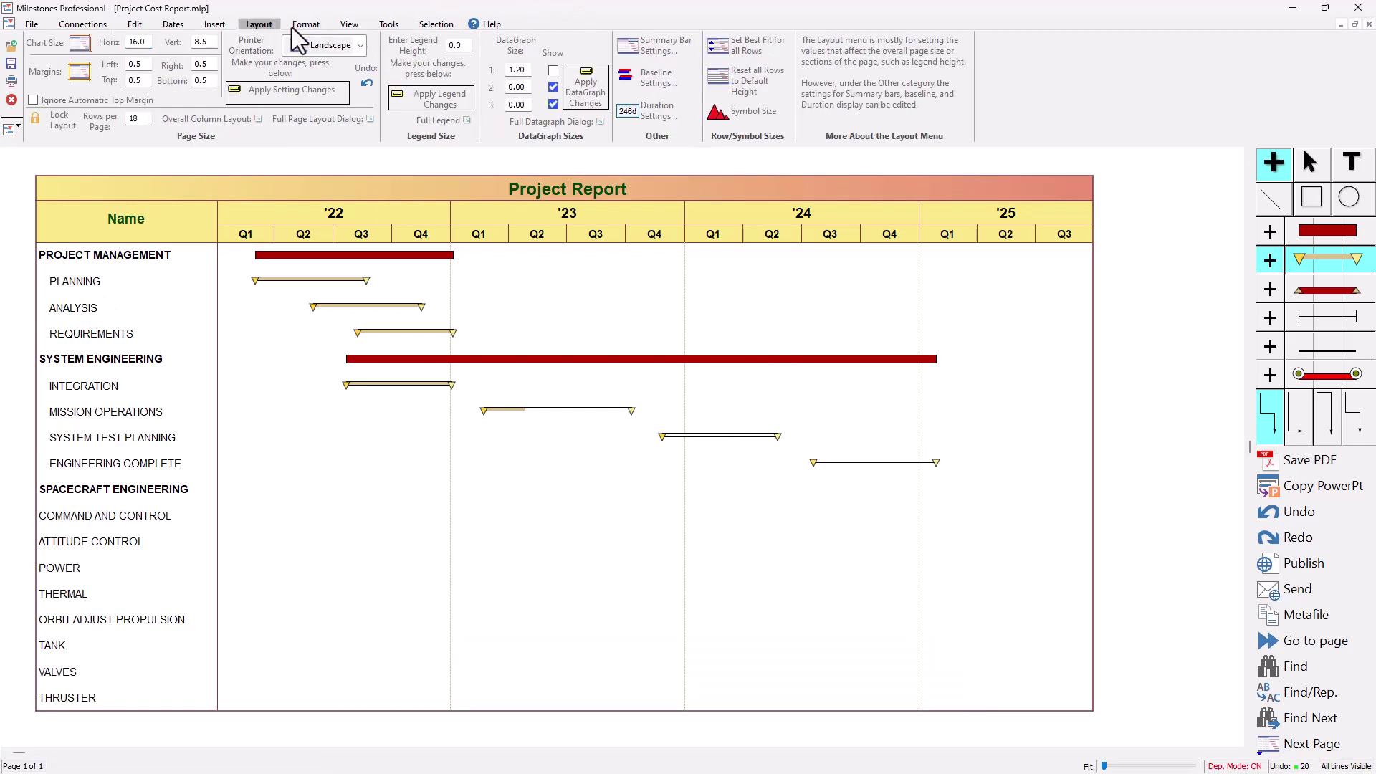
{"action": "left_click", "coordinate": [688, 57]}
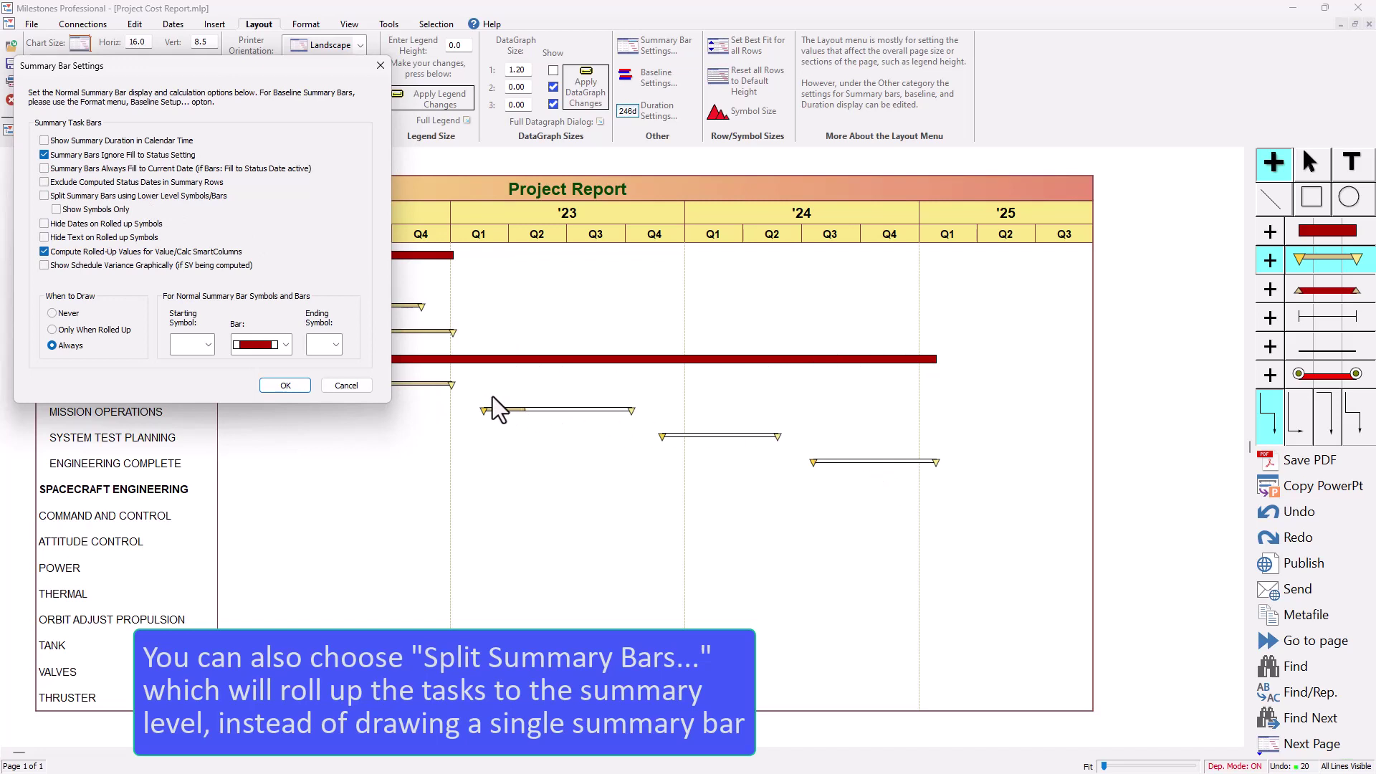
{"action": "left_click", "coordinate": [79, 196]}
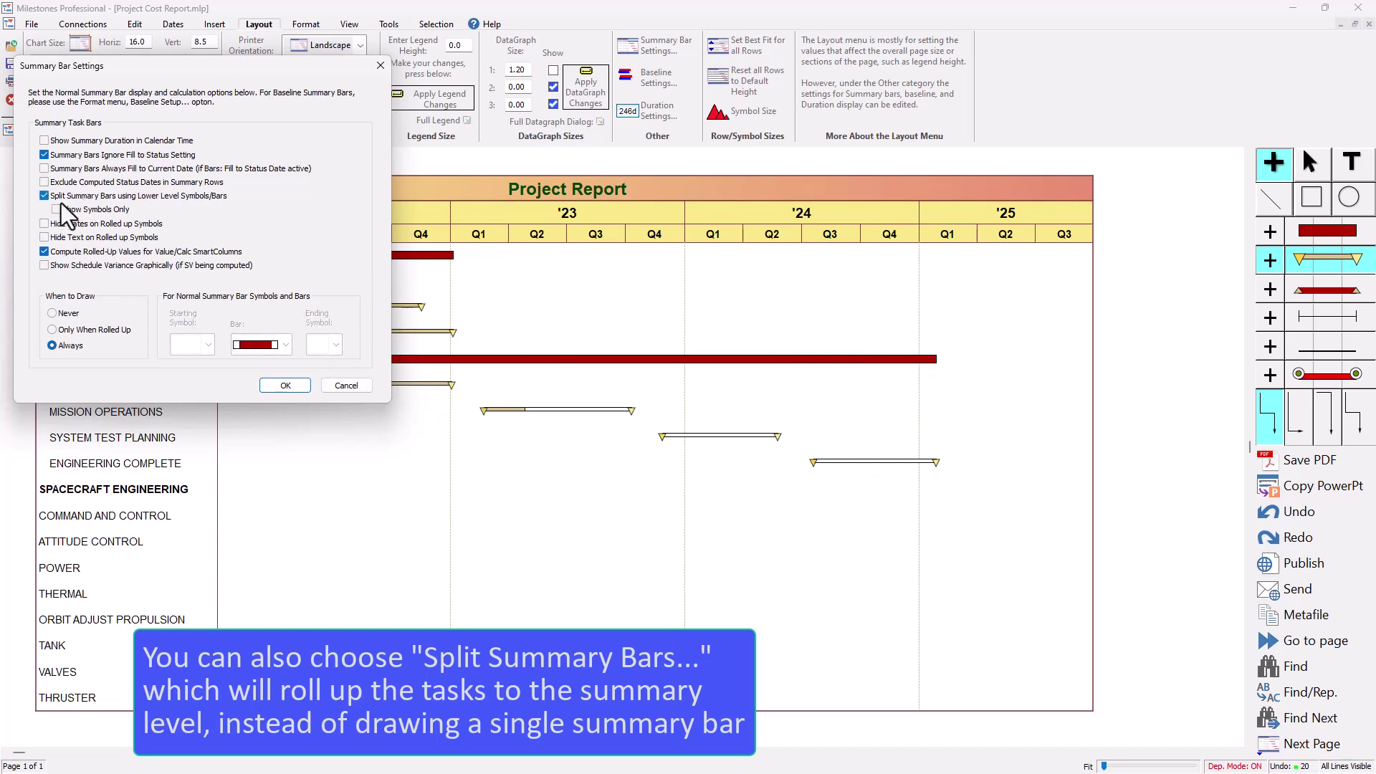
{"action": "left_click", "coordinate": [299, 388]}
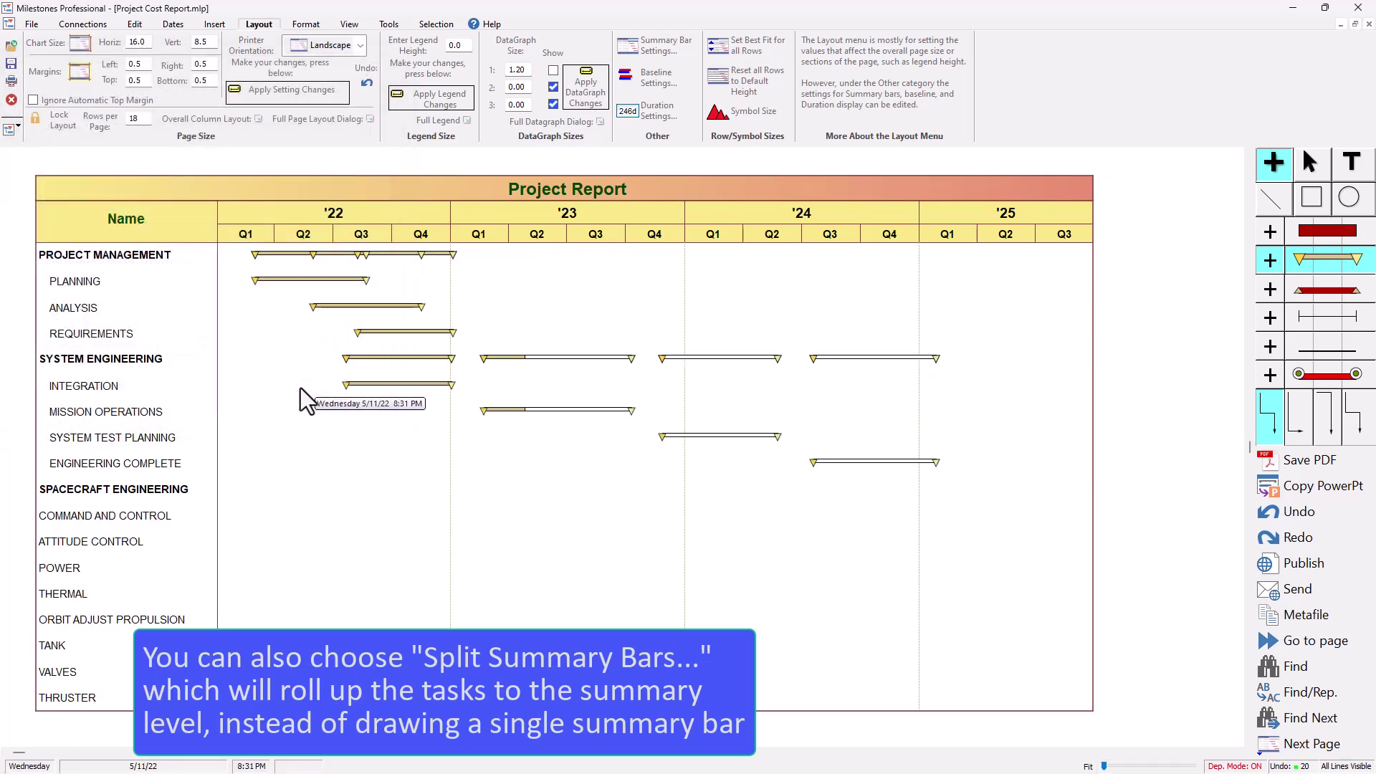
- Raise the PLANNING bar to the top position within its row
{"action": "left_click", "coordinate": [1312, 165]}
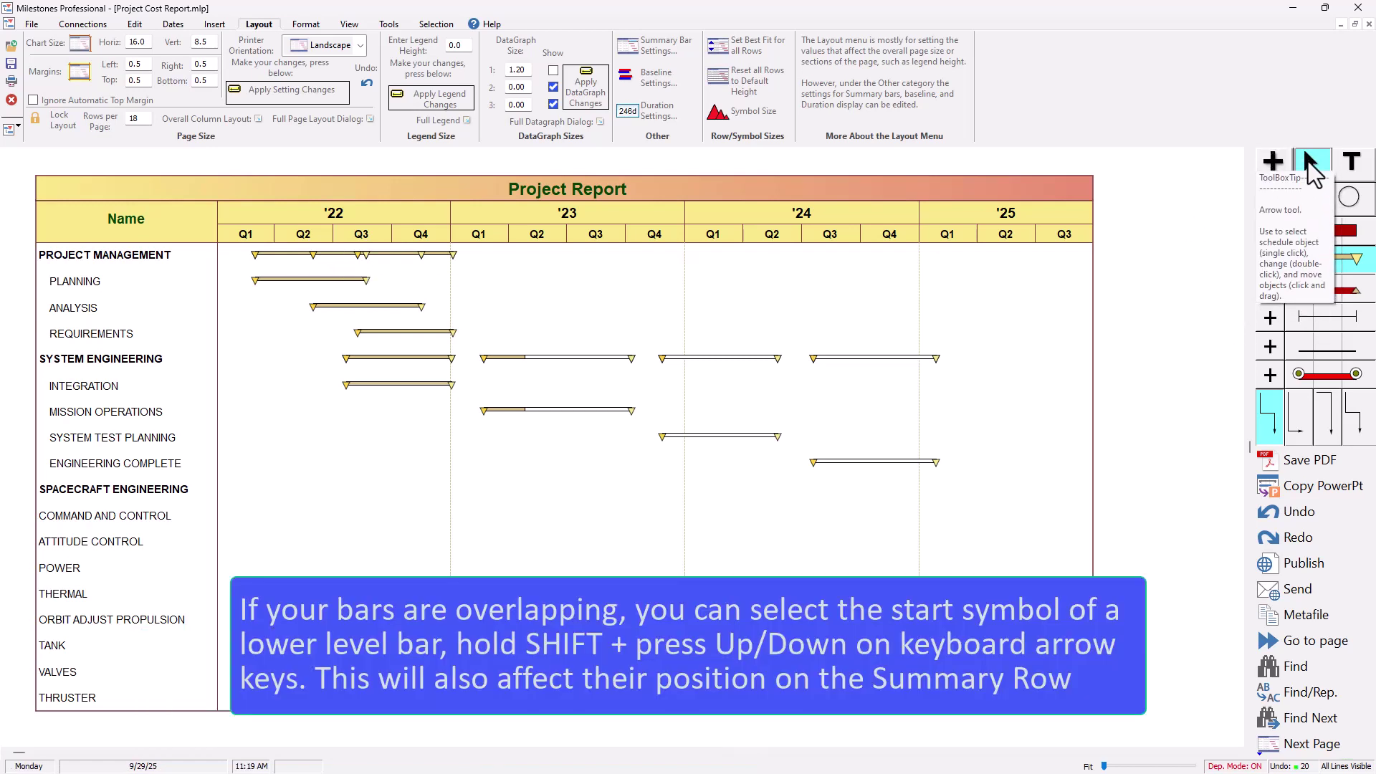
{"action": "left_click", "coordinate": [256, 280]}
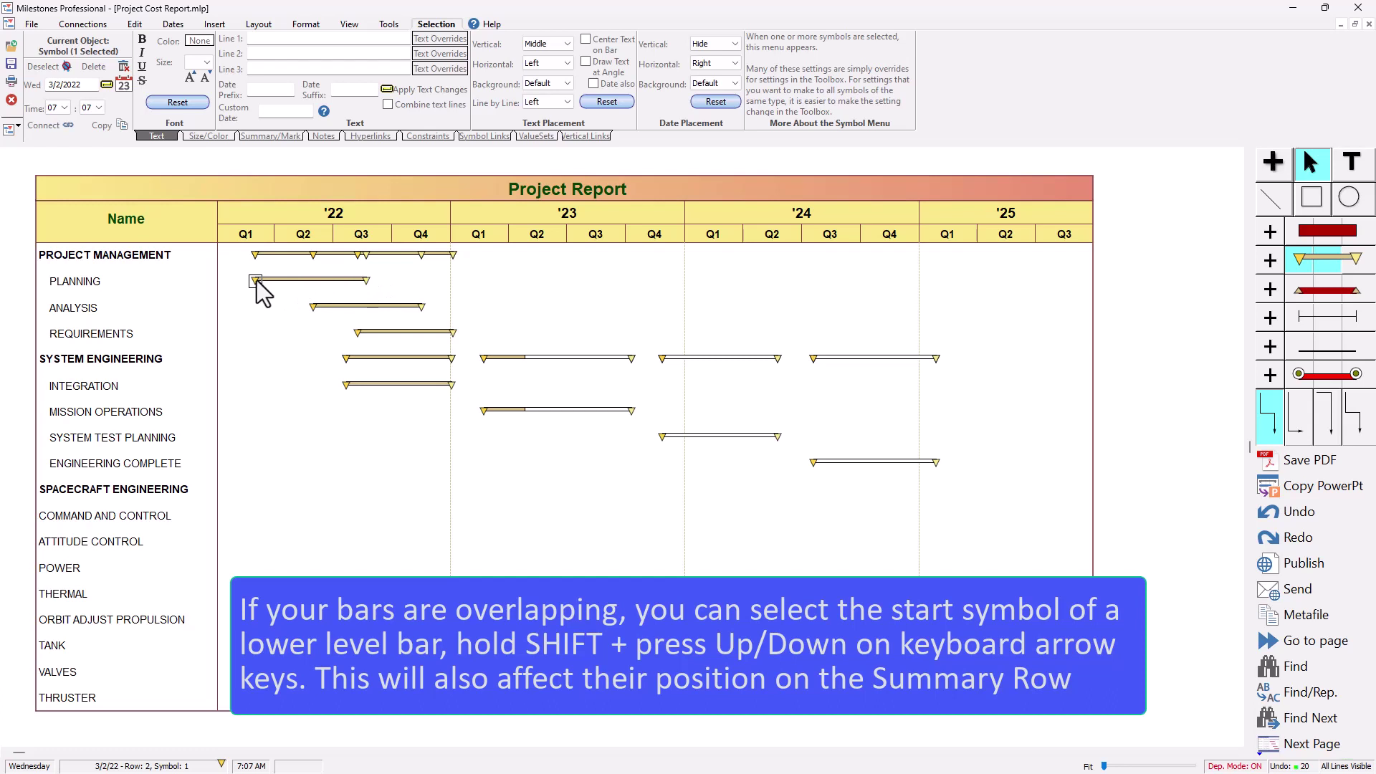
{"action": "key", "text": "shift+Up"}
{"action": "key", "text": "shift+Up"}
{"action": "key", "text": "shift+Up"}
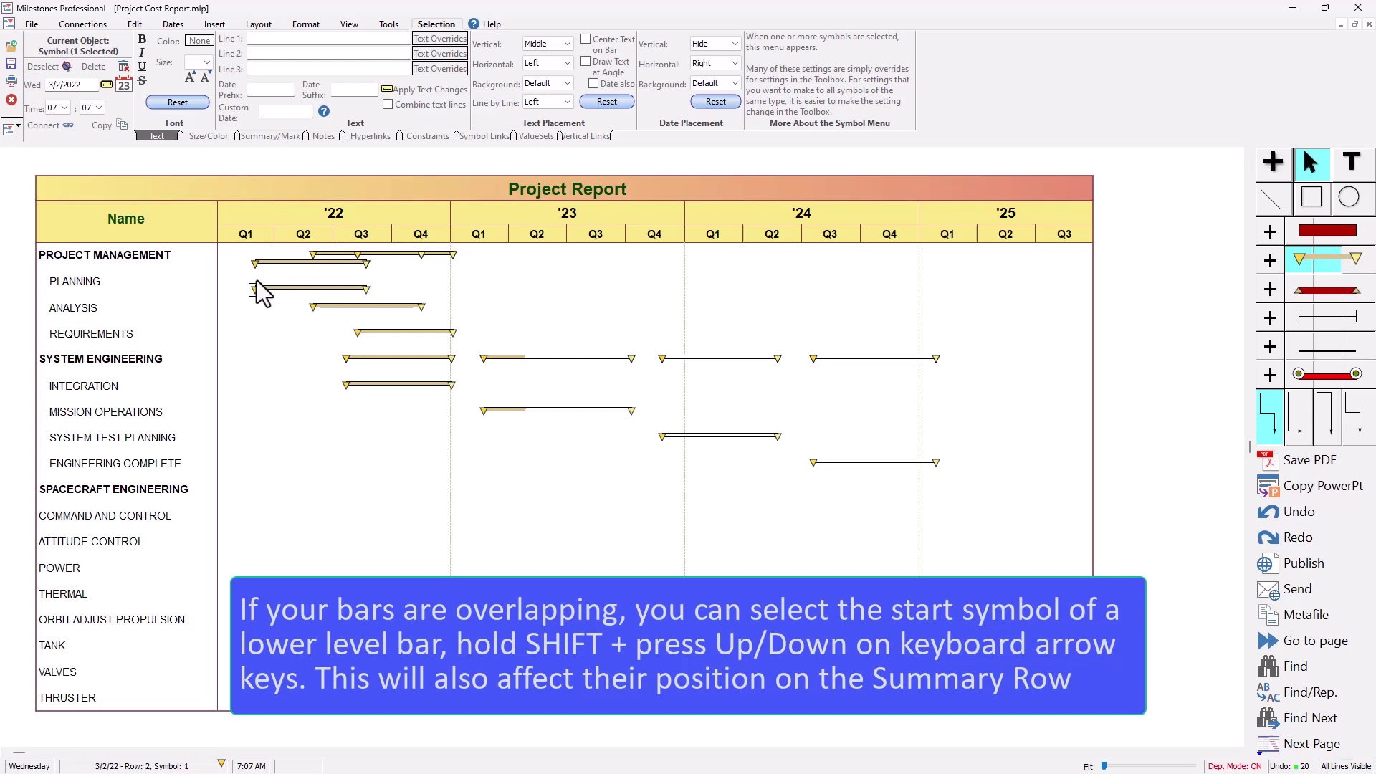
{"action": "key", "text": "shift+Down"}
{"action": "key", "text": "shift+Down"}
{"action": "key", "text": "shift+Down"}
{"action": "key", "text": "shift+Down"}
{"action": "key", "text": "shift+Down"}
{"action": "key", "text": "shift+Down"}
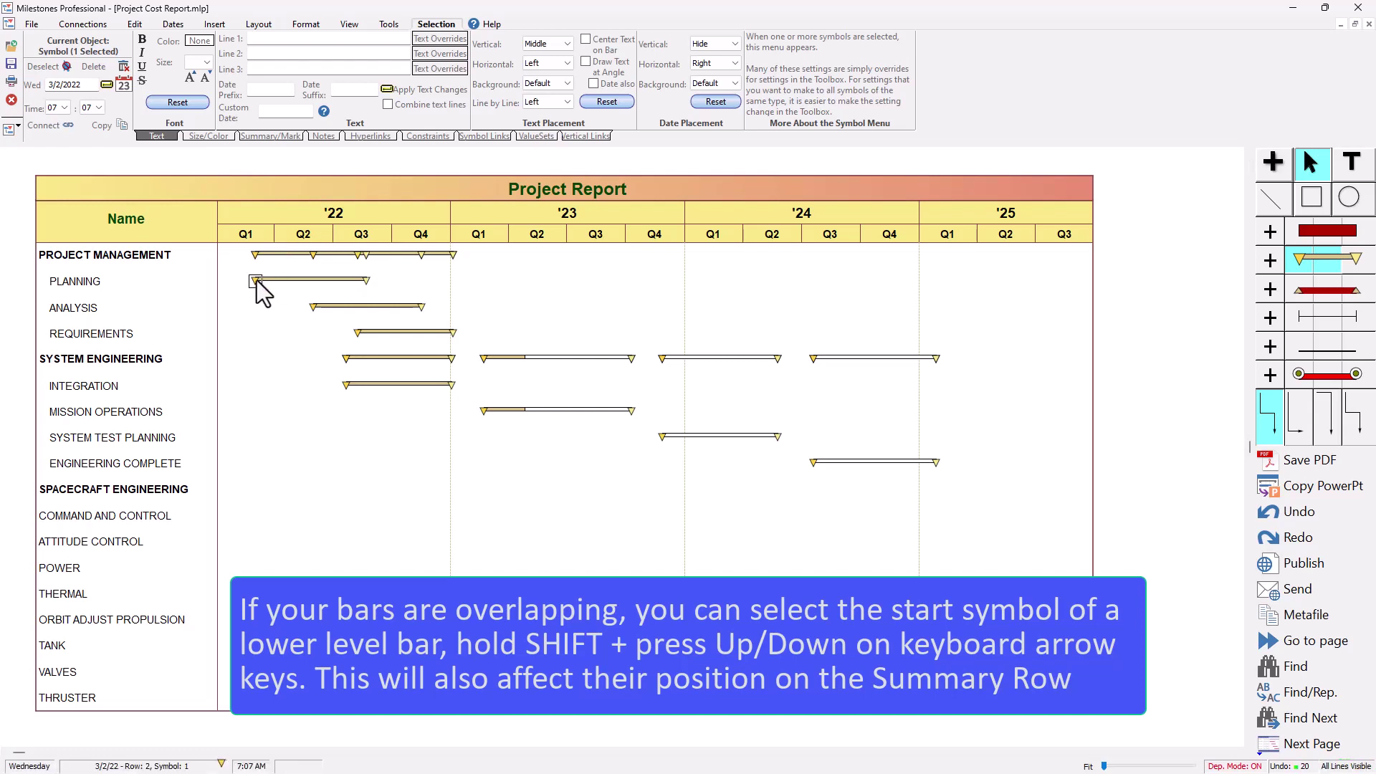
{"action": "key", "text": "shift+Up"}
{"action": "key", "text": "shift+Up"}
{"action": "key", "text": "shift+Up"}
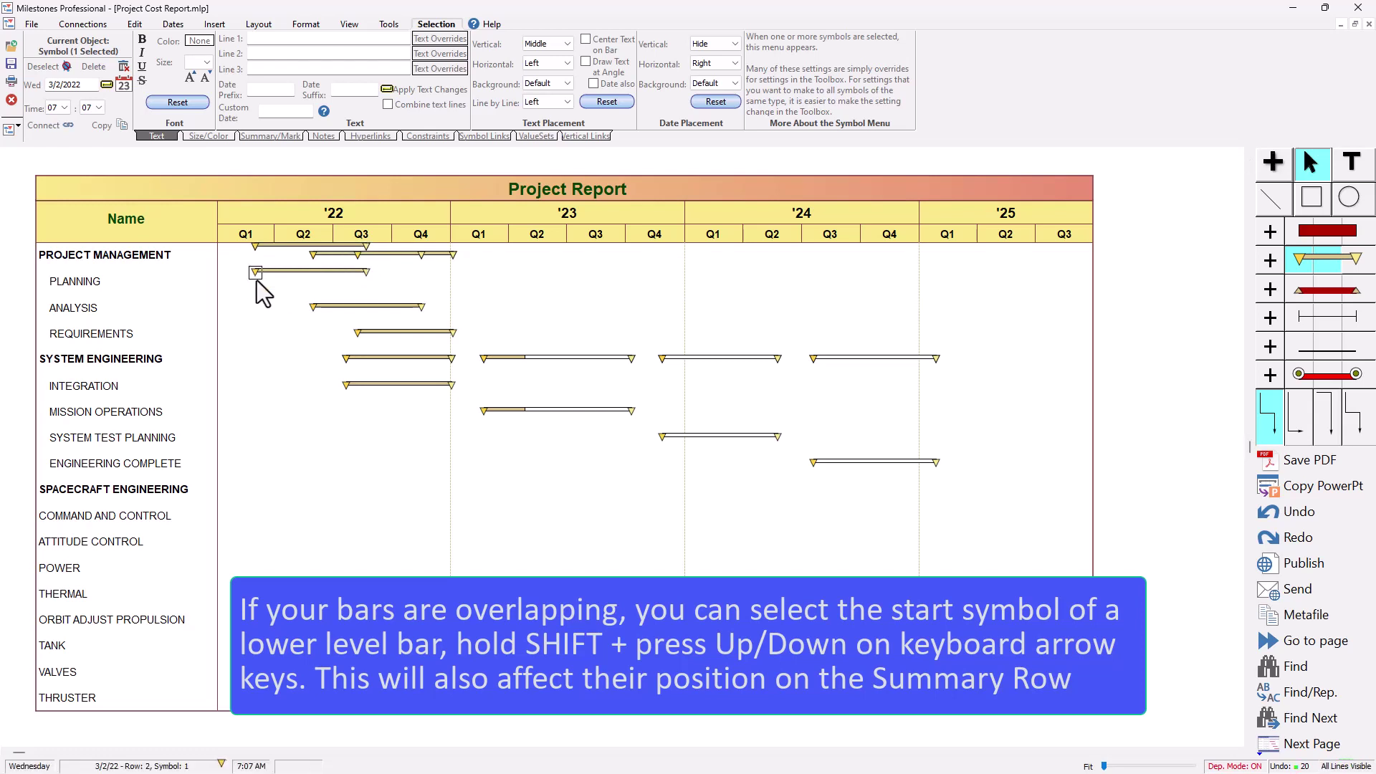
{"action": "key", "text": "shift+Up"}
{"action": "key", "text": "shift+Up"}
{"action": "key", "text": "shift+Up"}
- Lower the REQUIREMENTS bar and make the PROJECT MANAGEMENT row taller
{"action": "left_click", "coordinate": [358, 333]}
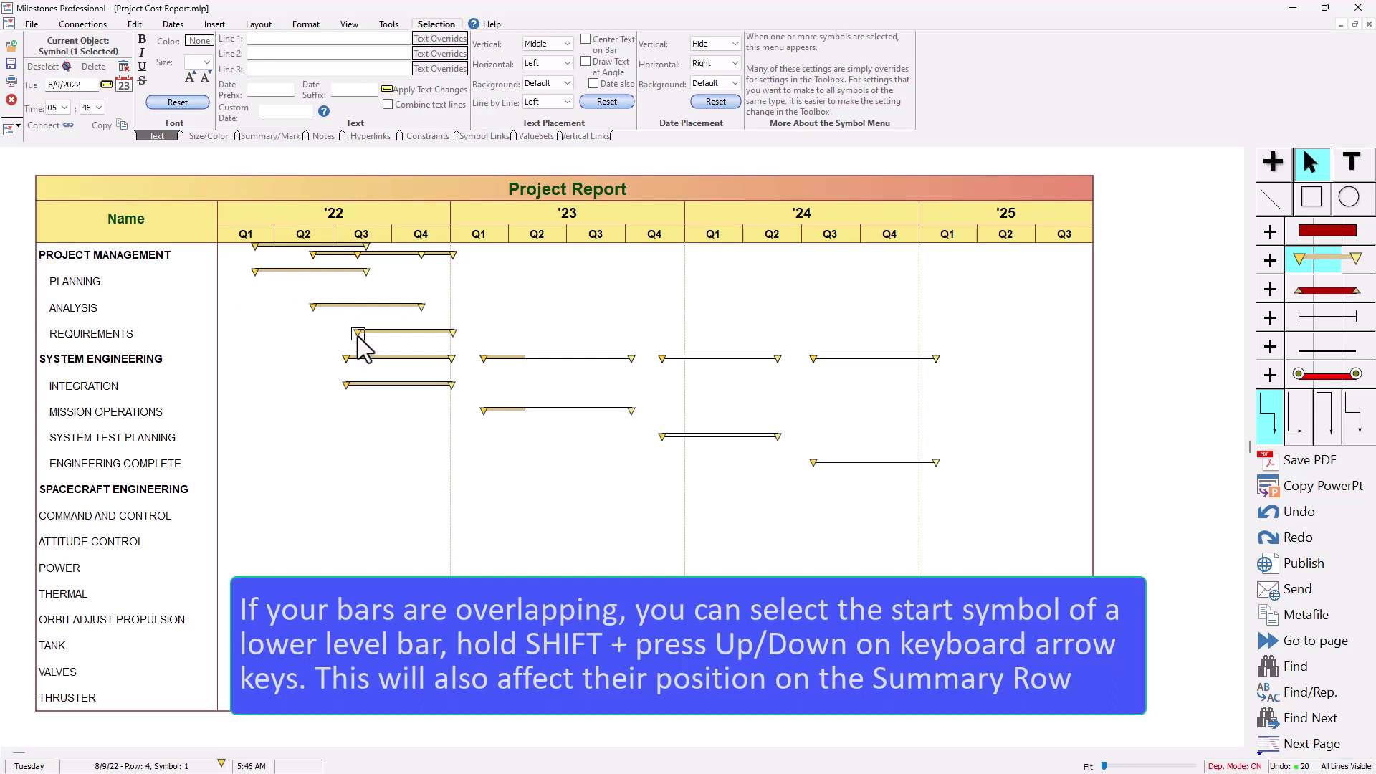
{"action": "key", "text": "shift+Down"}
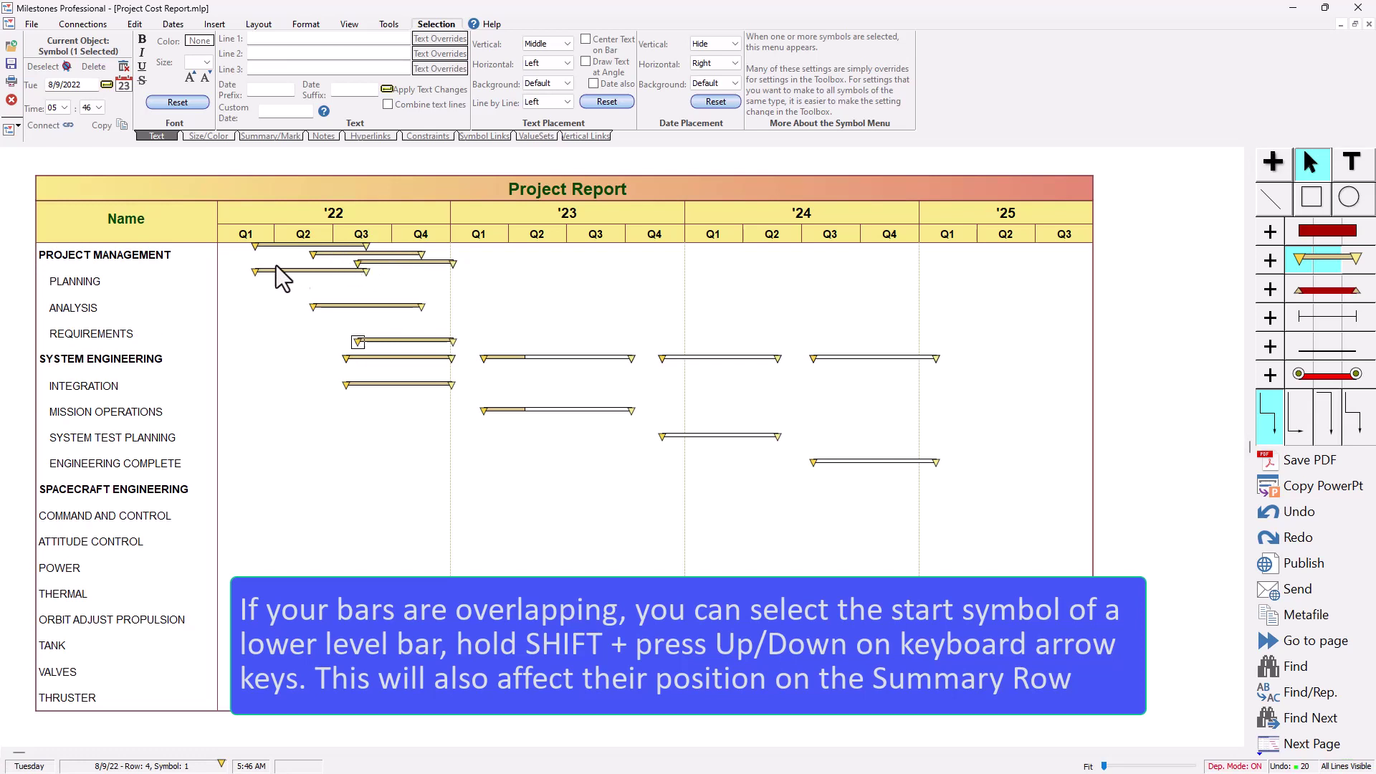
{"action": "left_click_drag", "start_coordinate": [169, 271], "coordinate": [176, 289]}
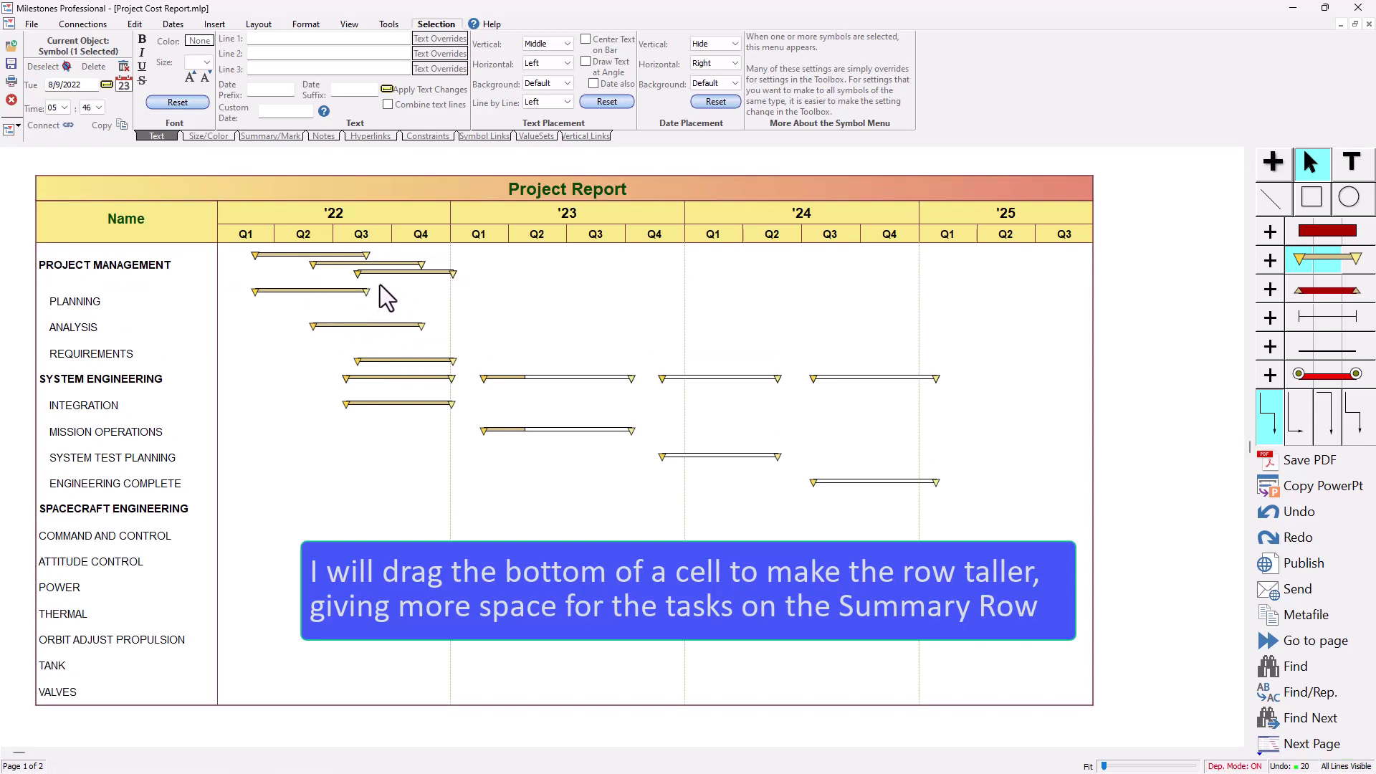
- Use Collapse Selected Task Row on PROJECT MANAGEMENT and SYSTEM ENGINEERING, then clear the selection
{"action": "right_click", "coordinate": [166, 264]}
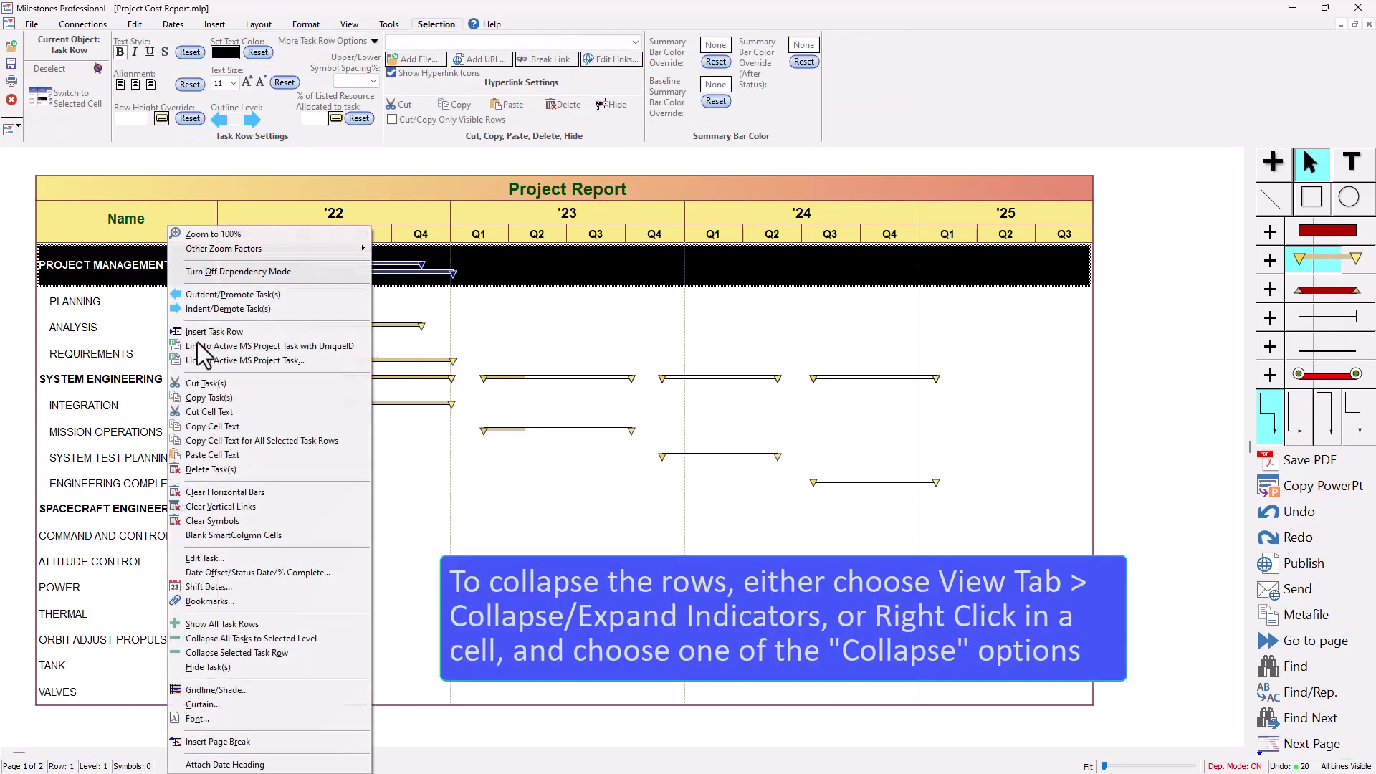
{"action": "left_click", "coordinate": [318, 654]}
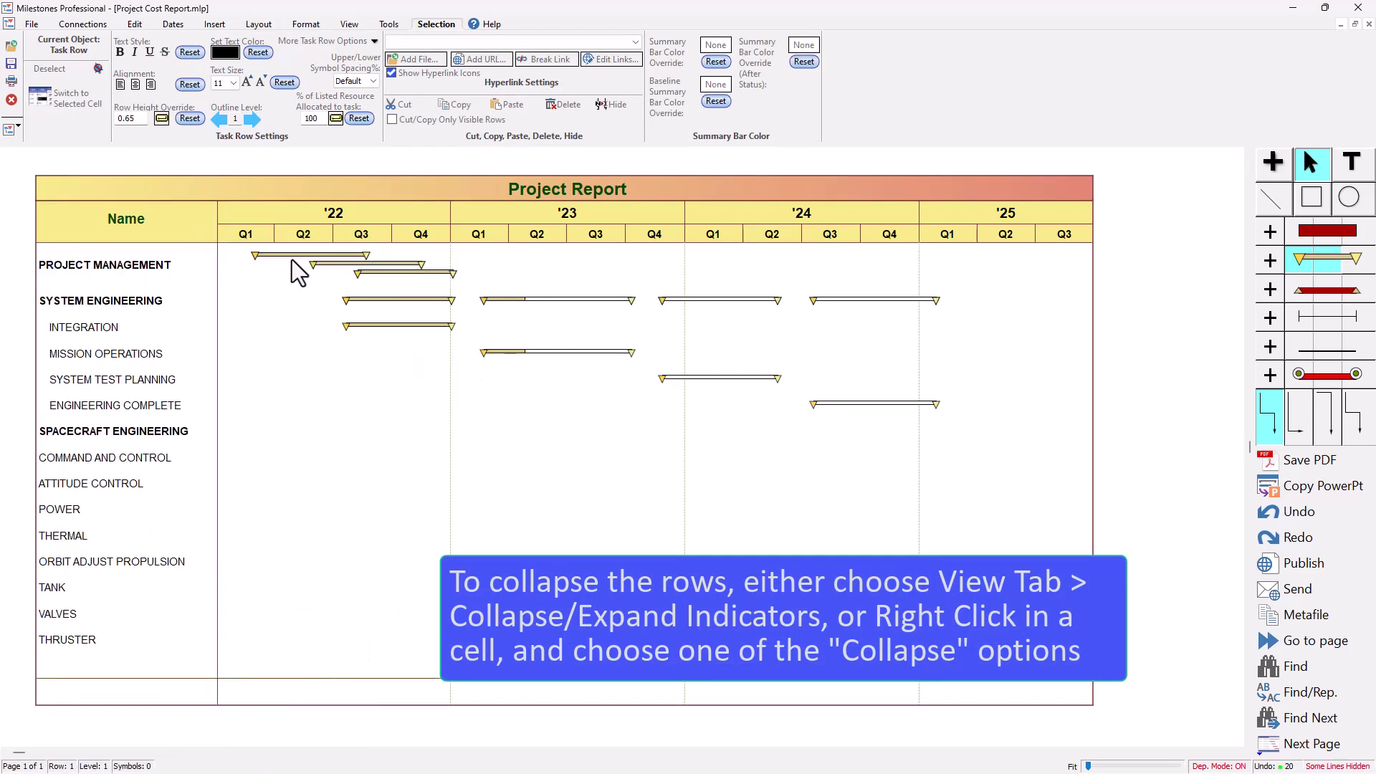
{"action": "right_click", "coordinate": [160, 303]}
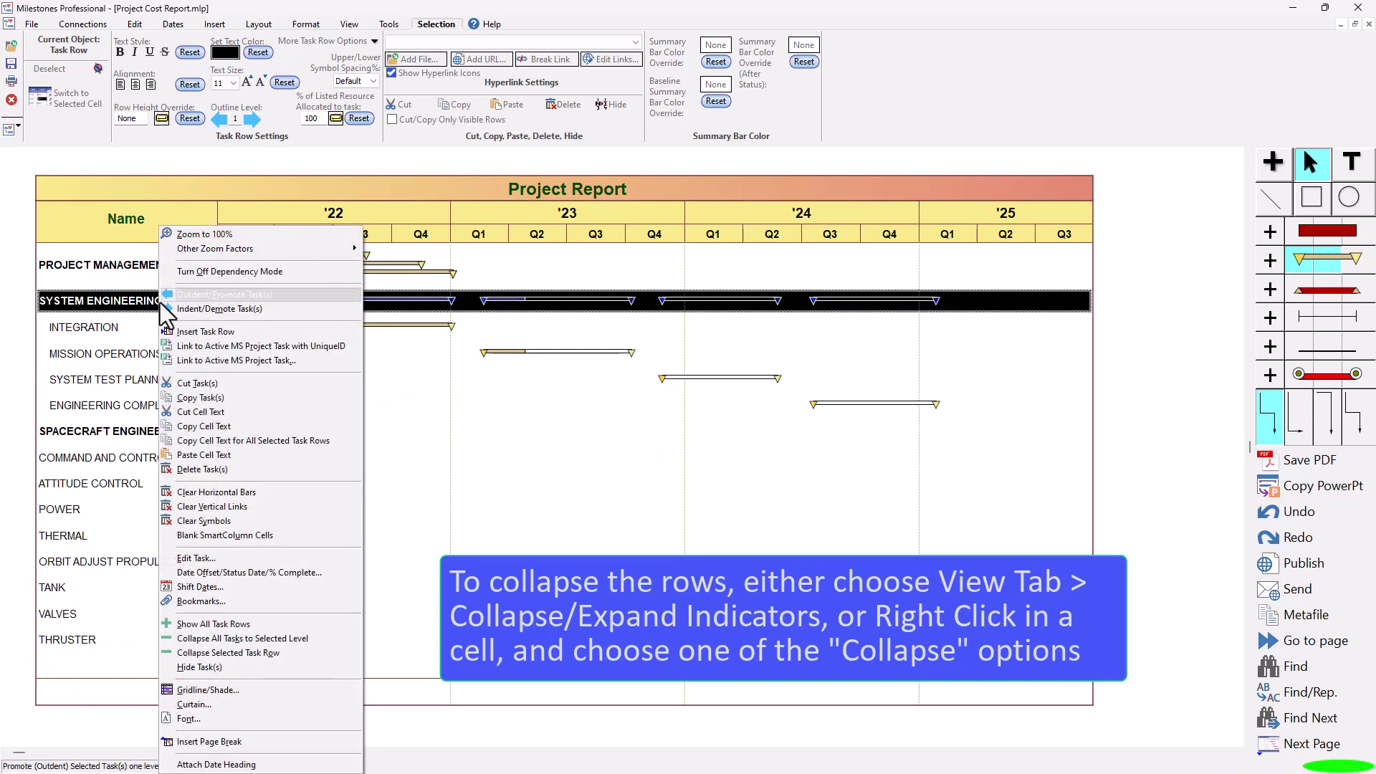
{"action": "left_click", "coordinate": [261, 654]}
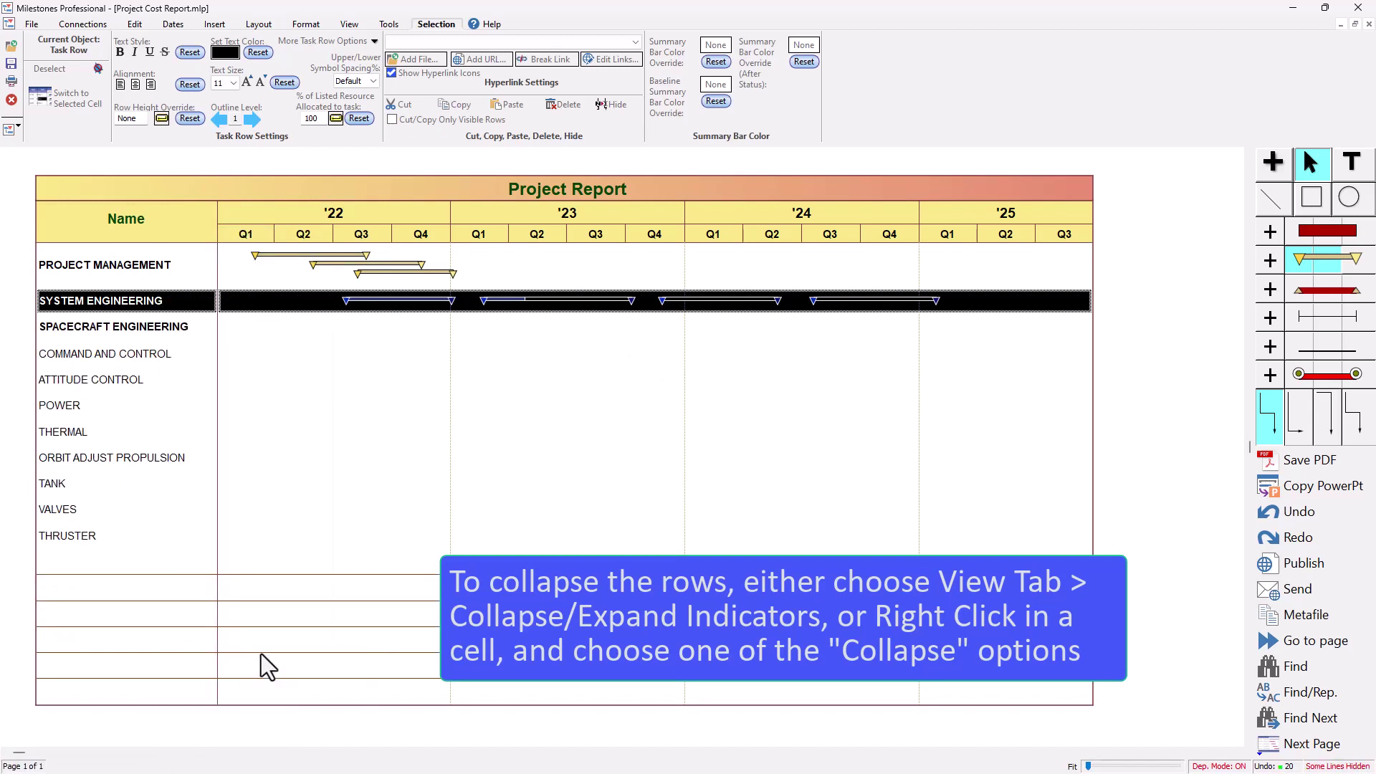
{"action": "left_click", "coordinate": [440, 466]}
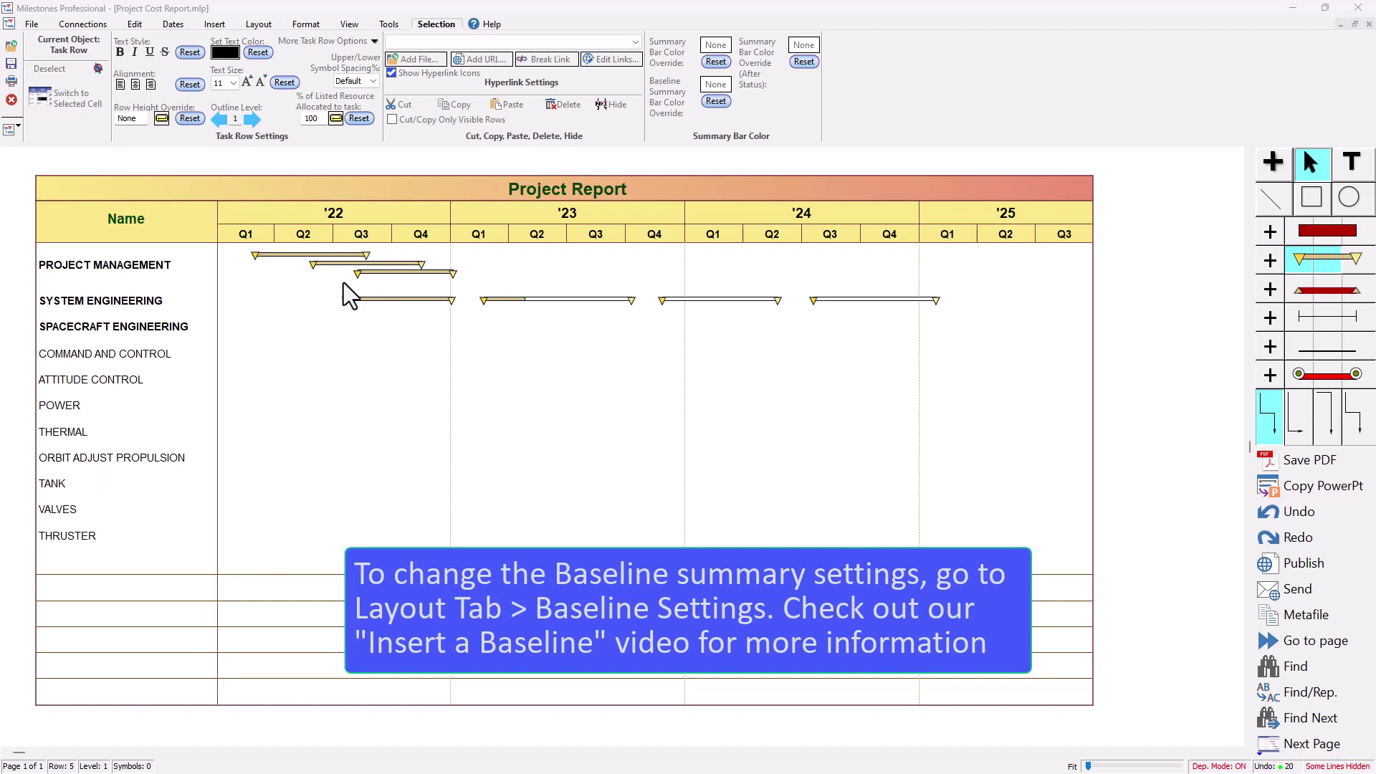
- Switch the ribbon to the Layout tab
{"action": "left_click", "coordinate": [261, 25]}
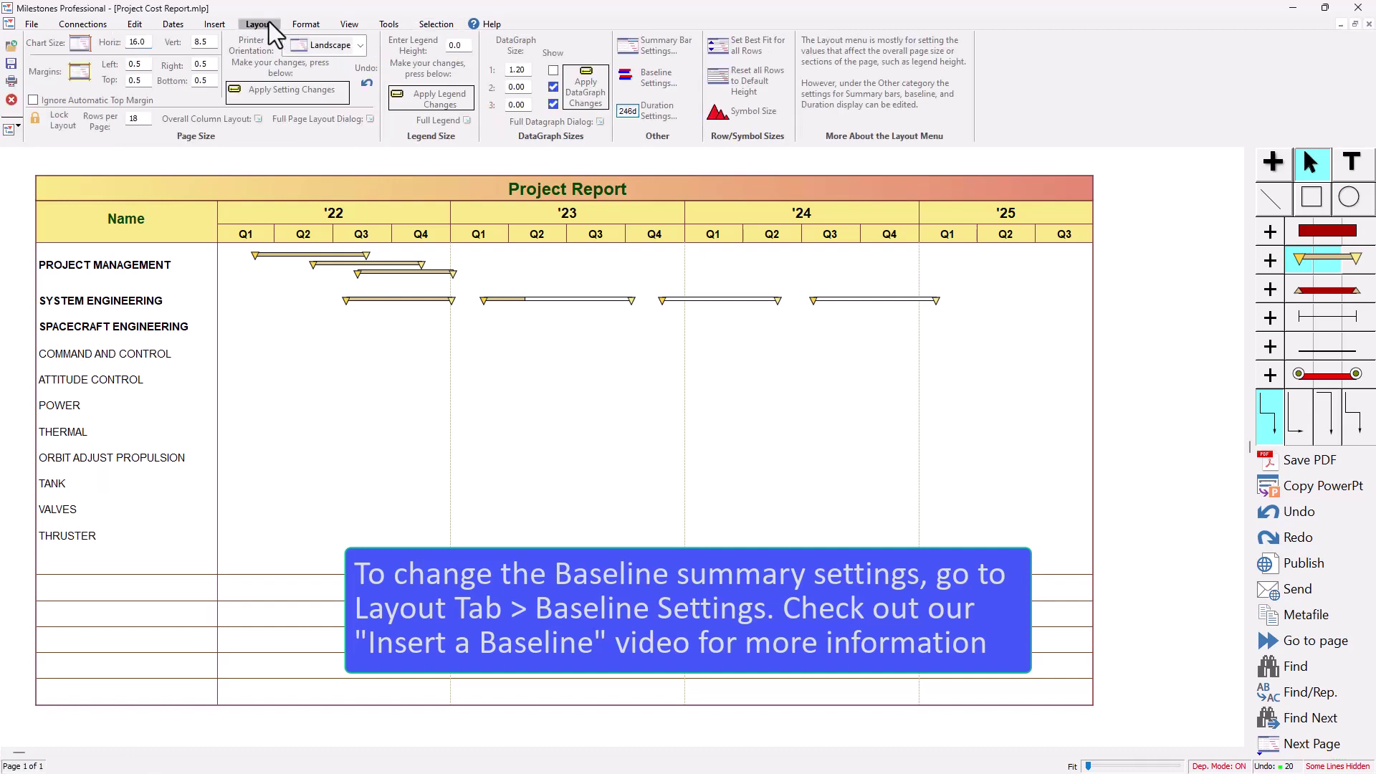